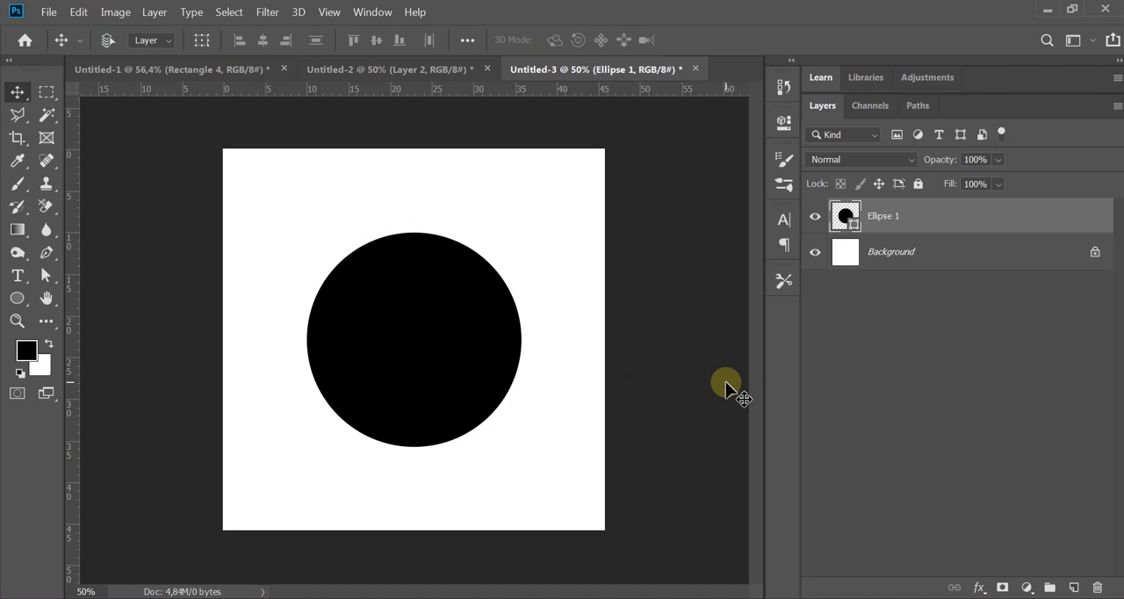
Step: Copy the temple photo layer from Untitled-2 into Untitled-3, centred on the canvas above the black circle
left_click(394, 70)
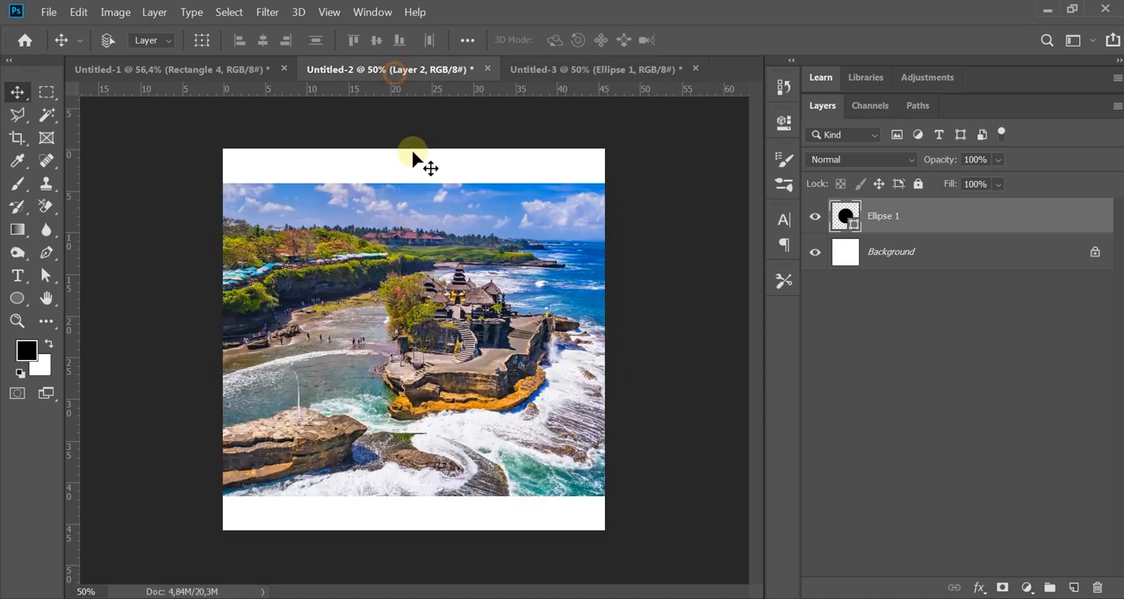
left_click_drag(458, 293, 414, 342)
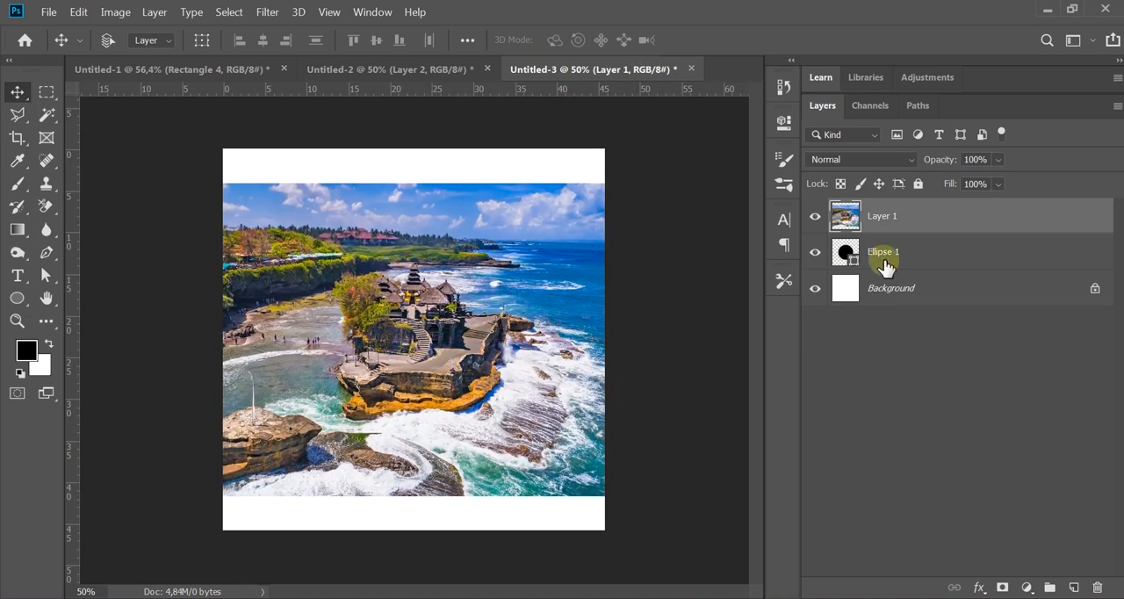
Step: Demonstrate the layer order by hiding and reshowing the photo, then moving it below the circle layer and back above it
left_click(814, 216)
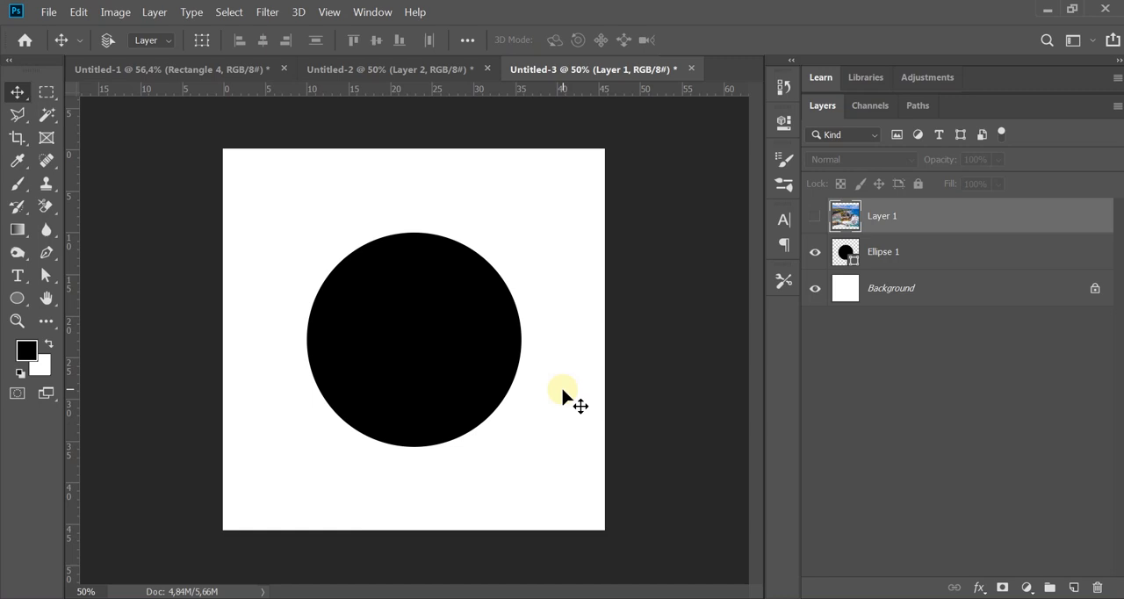
left_click(815, 216)
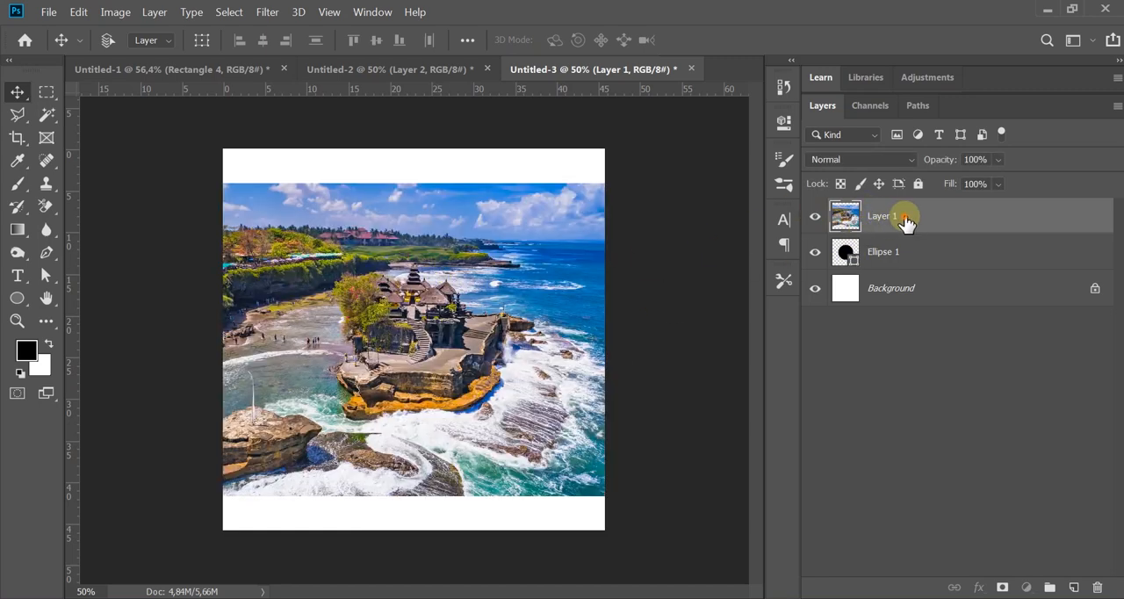
left_click_drag(906, 224, 798, 274)
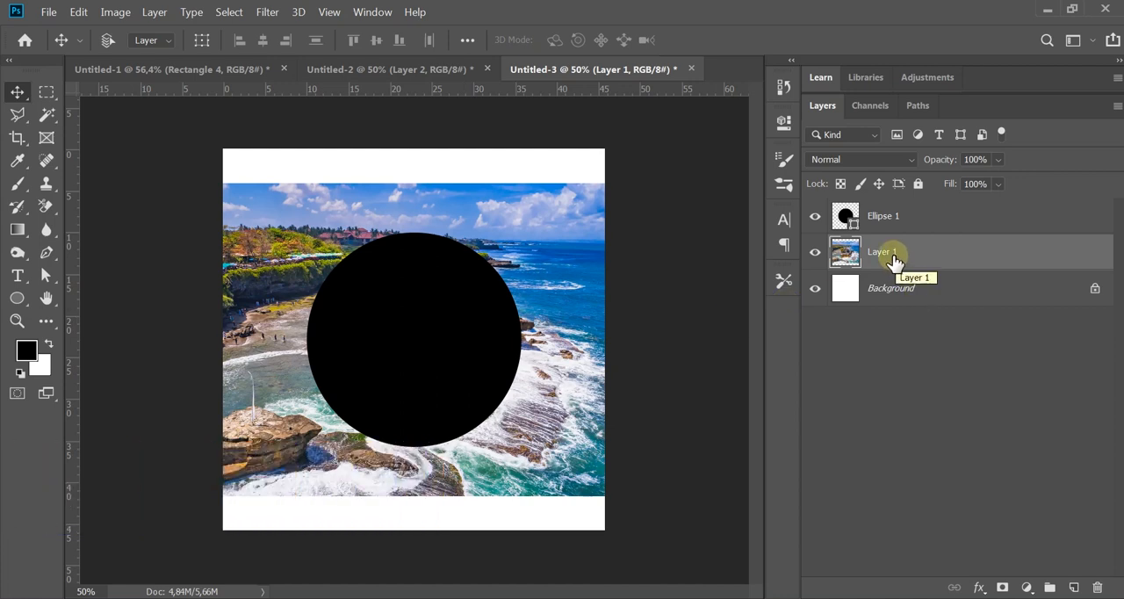
left_click_drag(893, 261, 883, 209)
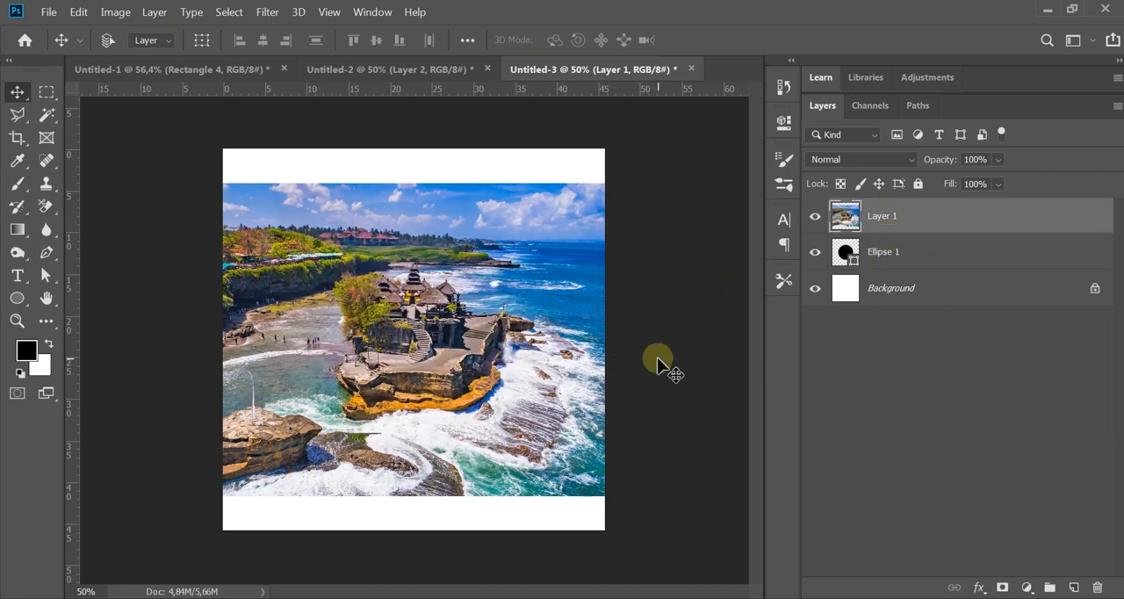
Step: Clip the temple photo layer to the Ellipse 1 circle with a clipping mask
right_click(878, 223)
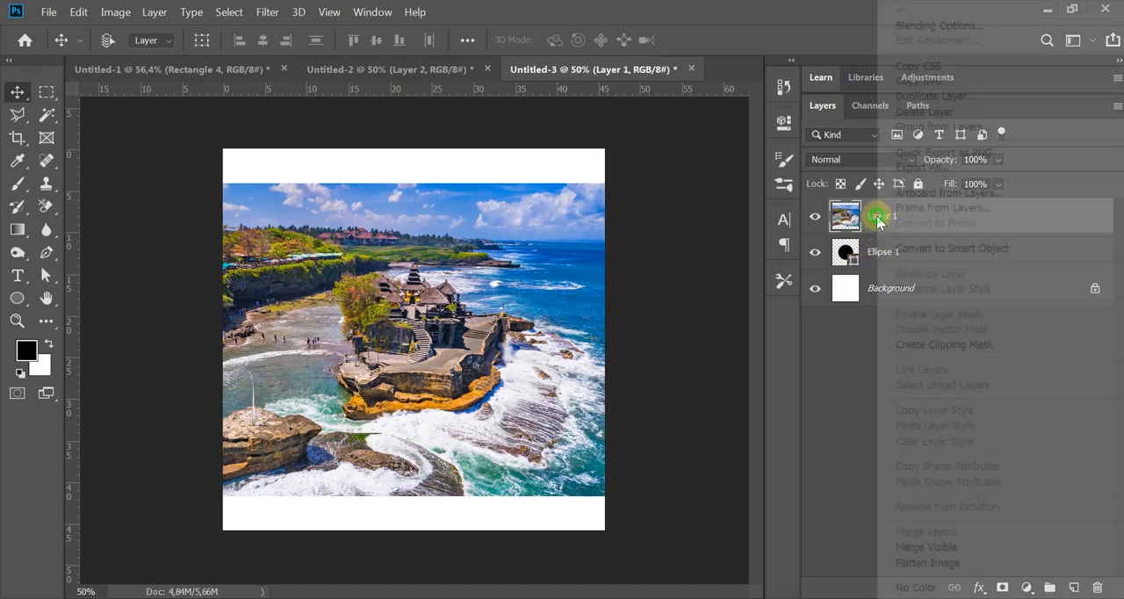
left_click(918, 329)
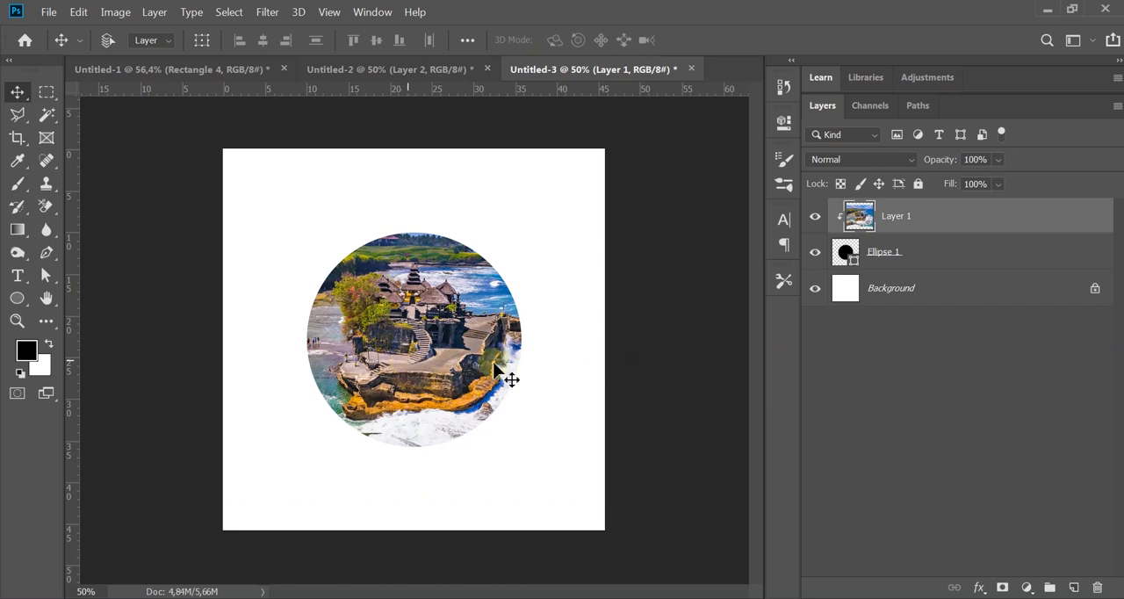
Step: Test moving the circle and the clipped photo independently, returning each to its original place
left_click(869, 256)
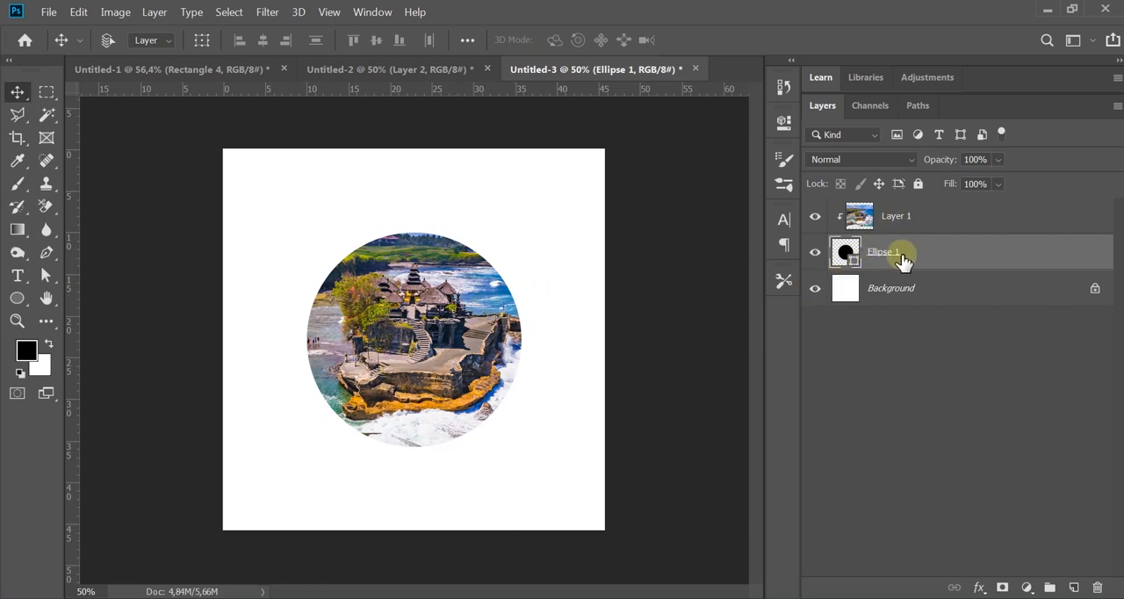
mouse_move(484, 343)
left_mouse_down()
mouse_move(477, 337)
mouse_move(488, 336)
left_mouse_up()
left_click(921, 225)
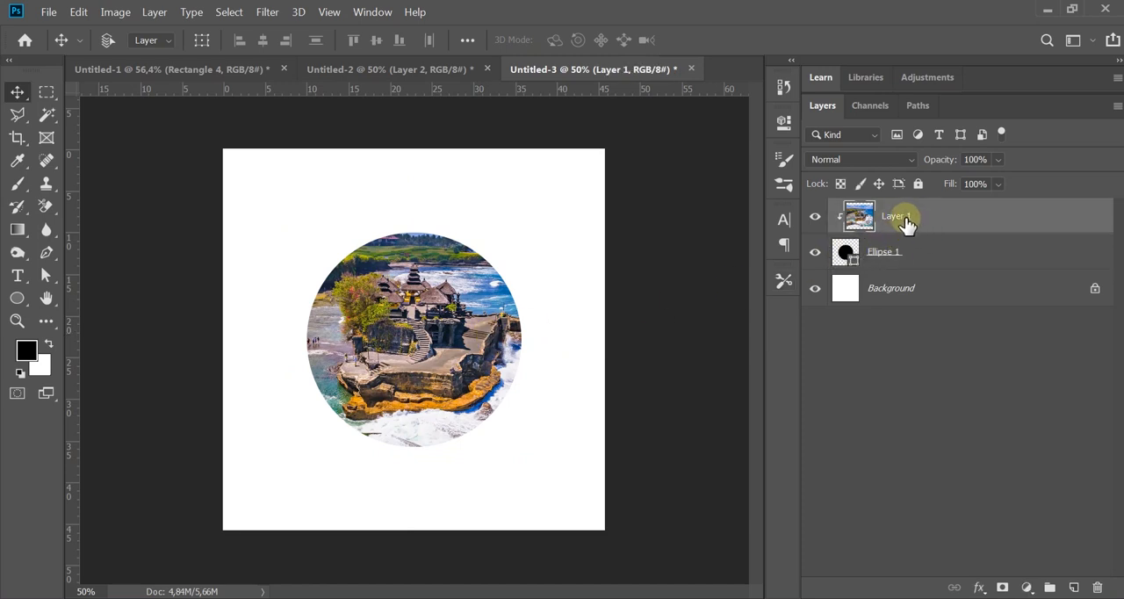
mouse_move(431, 367)
left_mouse_down()
mouse_move(419, 352)
mouse_move(432, 355)
left_mouse_up()
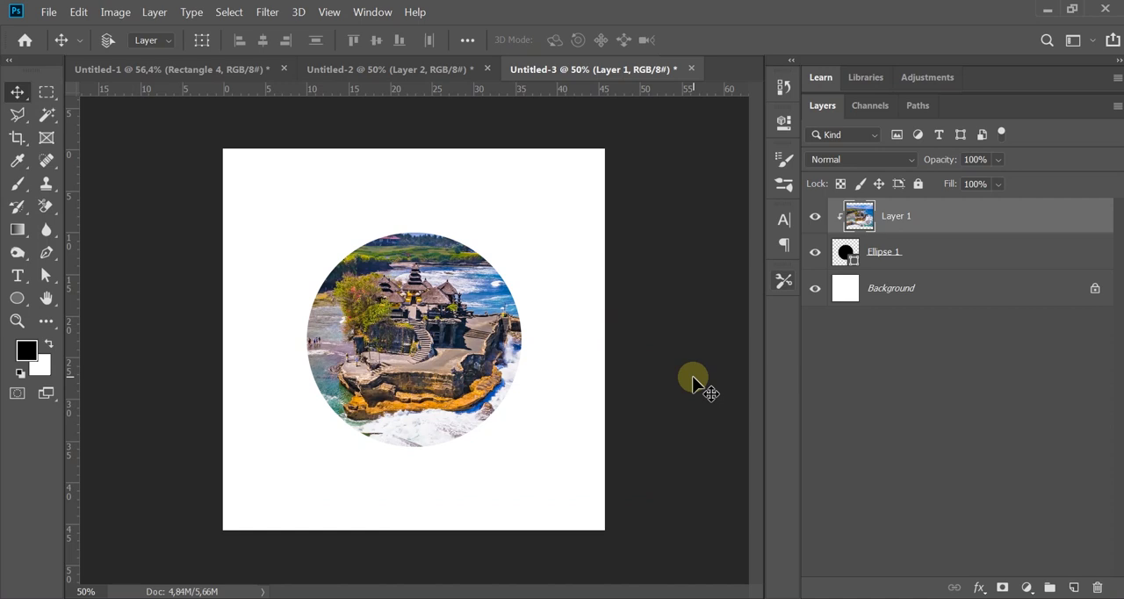
Step: Scale down the clipped temple photo with Free Transform and reposition it so the temple and sky fill the circle
key("ctrl")
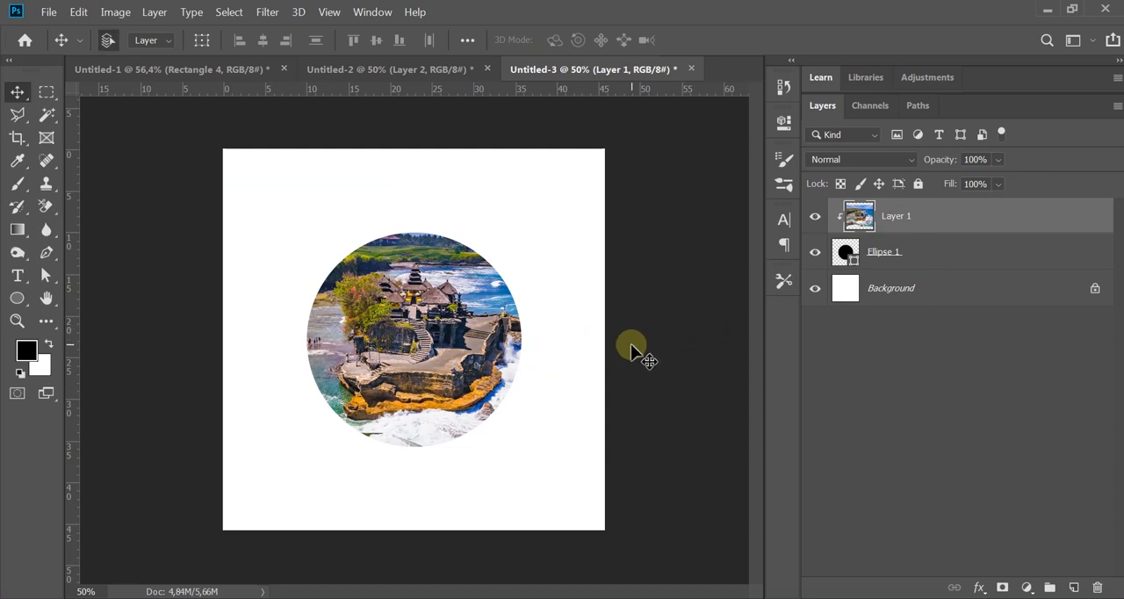
key("ctrl+t")
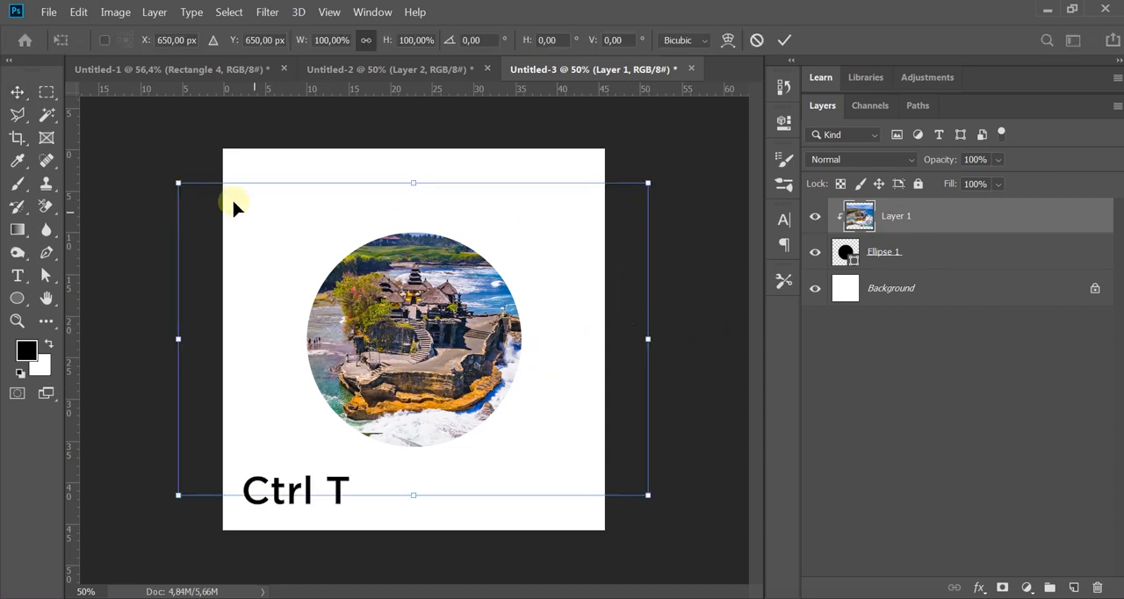
left_click_drag(178, 182, 240, 225)
left_click_drag(649, 495, 588, 455)
left_click_drag(485, 367, 456, 367)
key("Return")
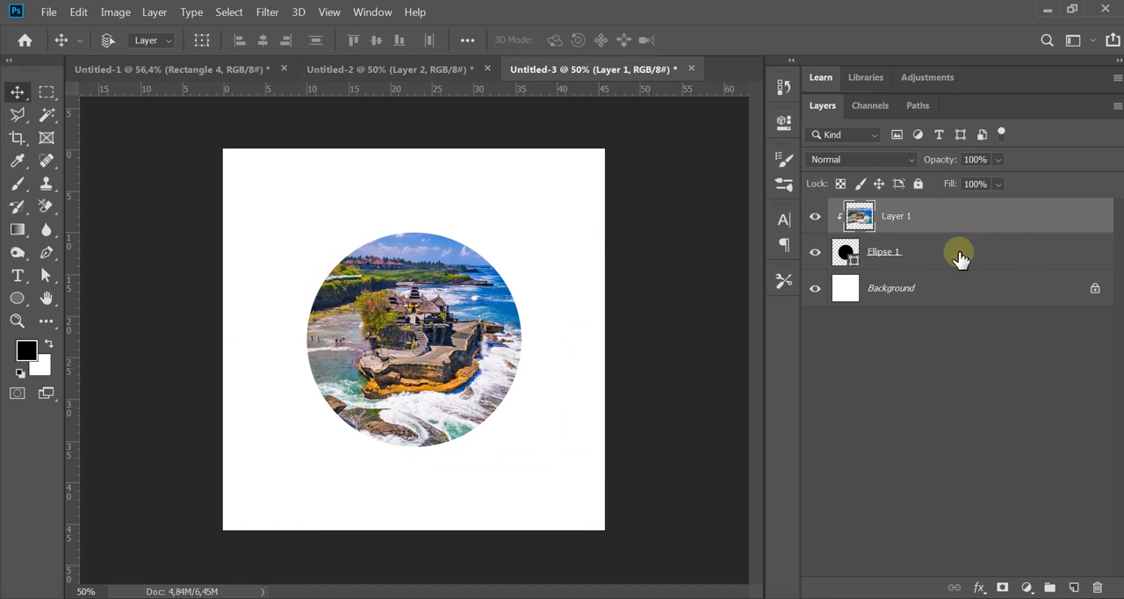
Step: Try resizing the Ellipse 1 circle that masks the photo with Free Transform
left_click(933, 258)
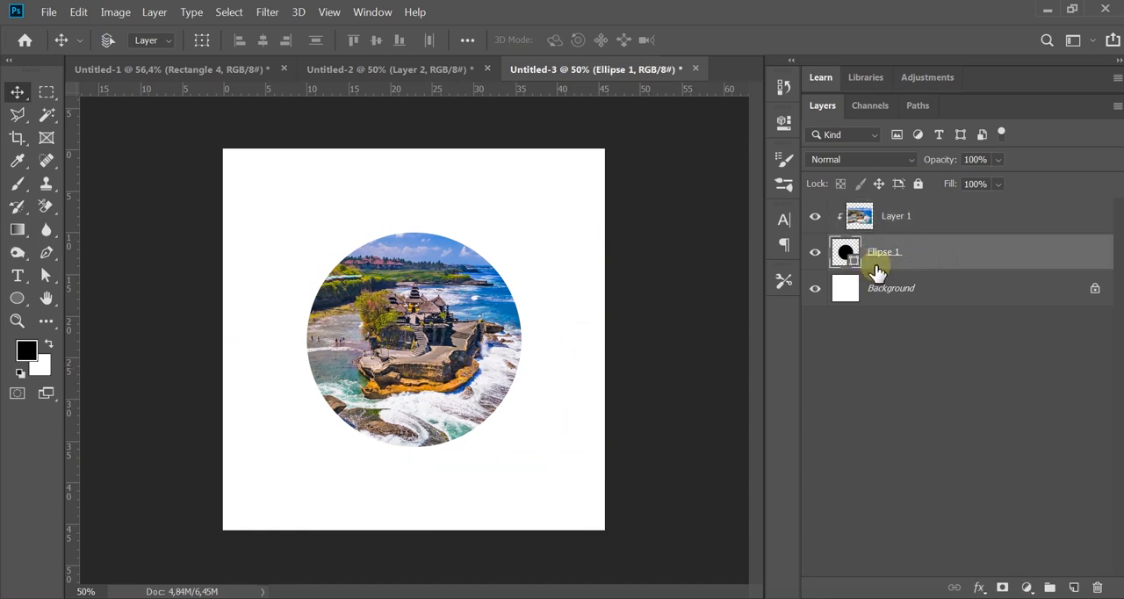
key("ctrl+t")
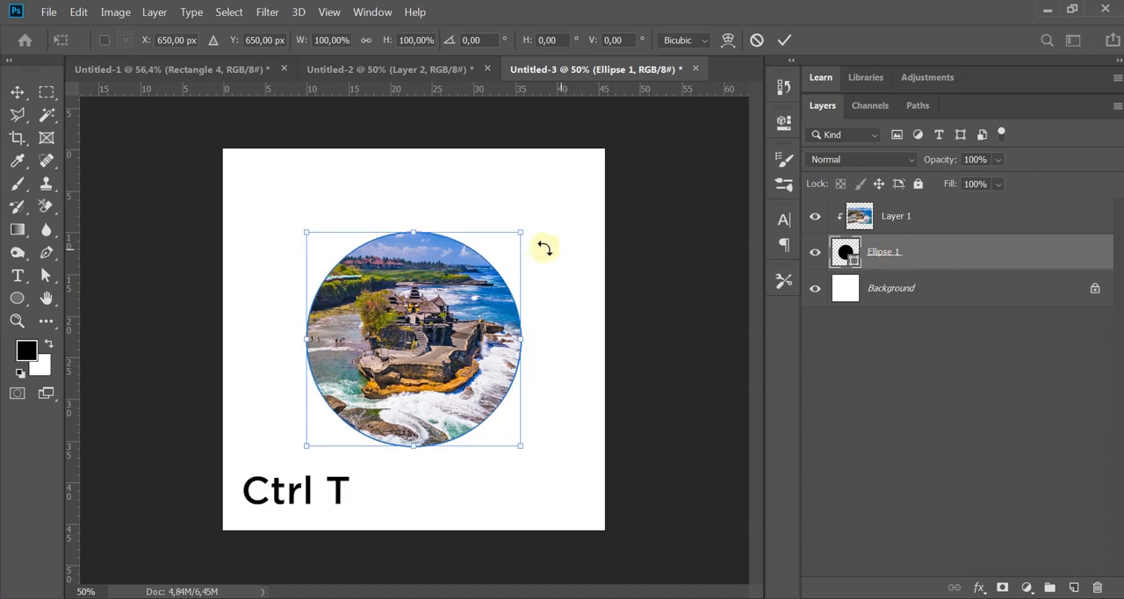
mouse_move(523, 231)
left_mouse_down()
mouse_move(493, 233)
mouse_move(508, 236)
left_mouse_up()
key("Escape")
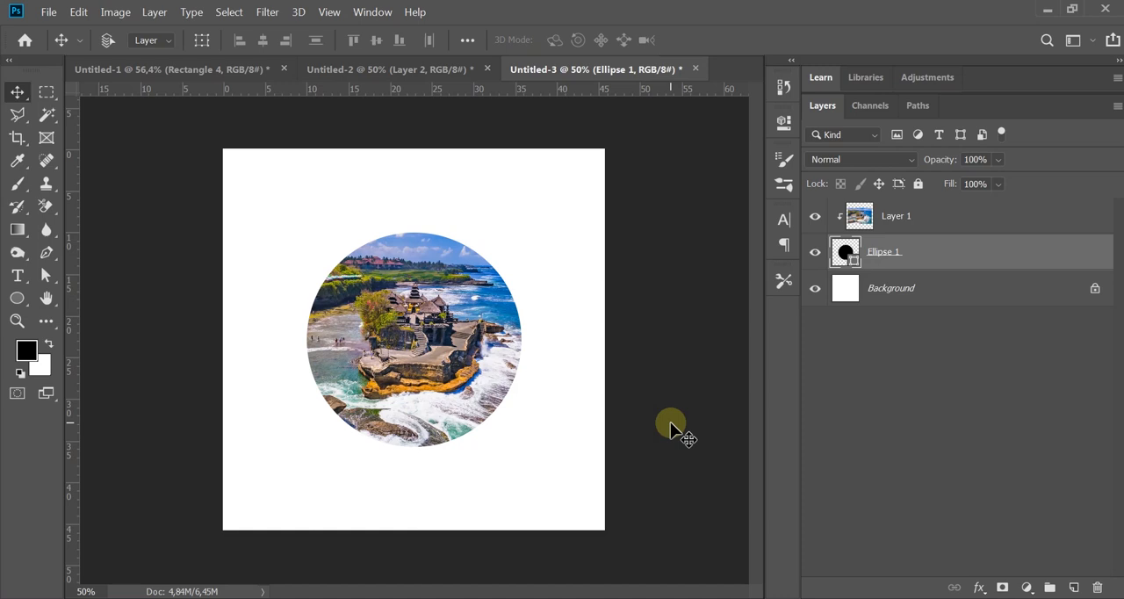
Step: Examine the INDONESIA lettering in Untitled-1 and each of the three photo layers in Untitled-2
left_click(162, 69)
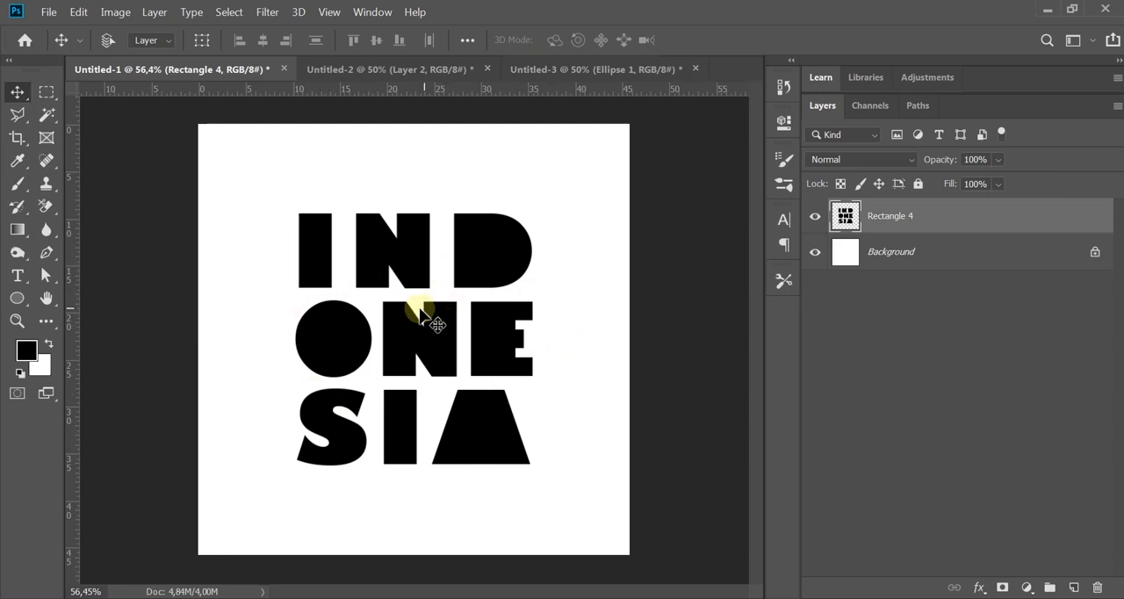
left_click(381, 70)
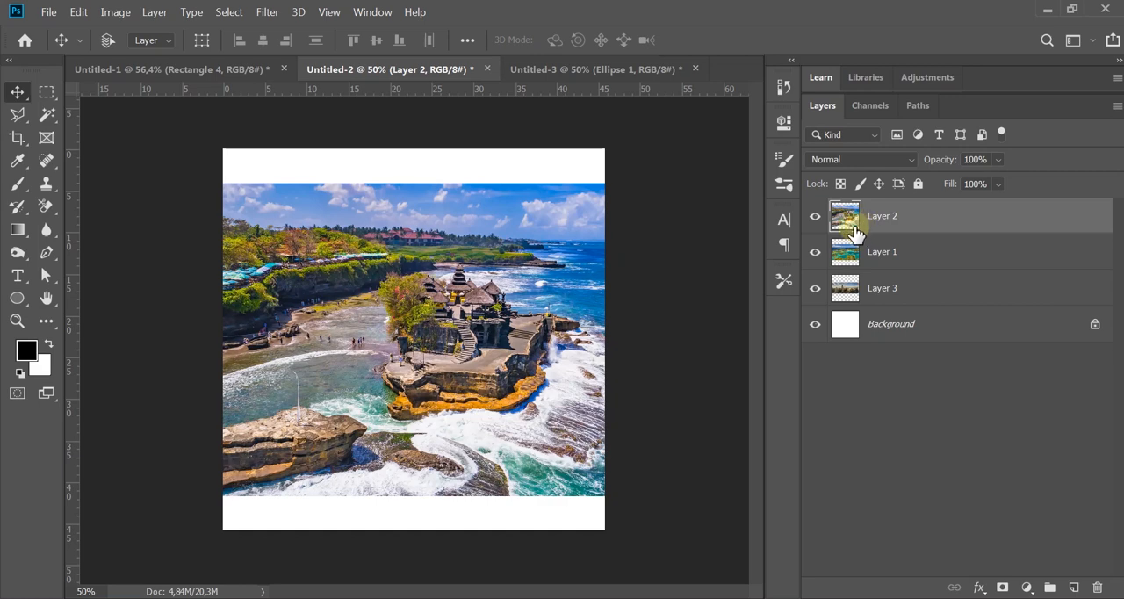
left_click(814, 220)
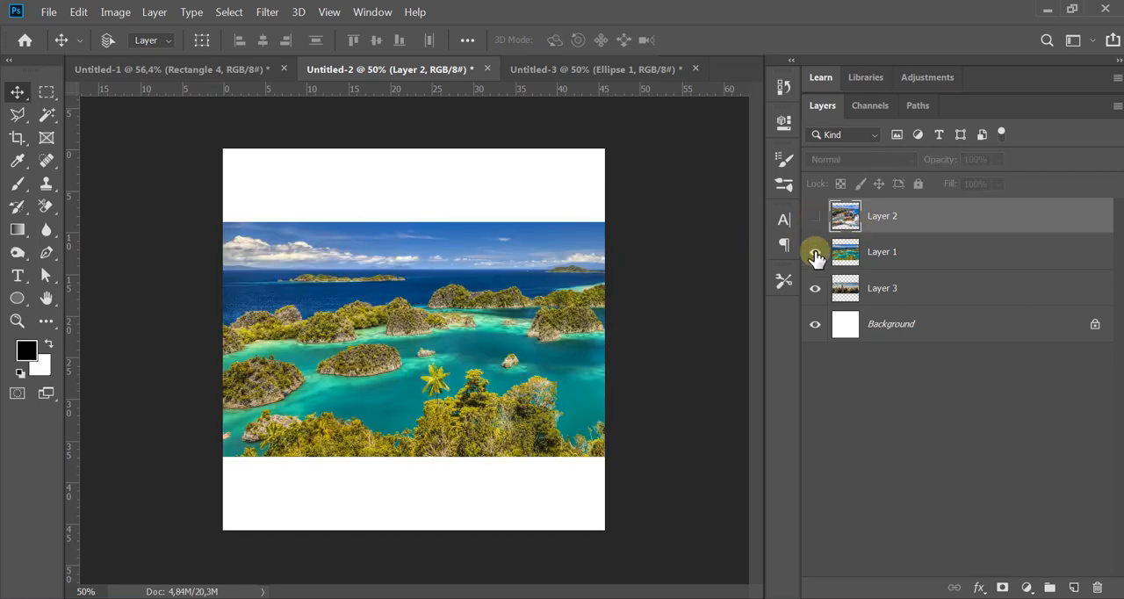
left_click(813, 253)
left_click(895, 287)
left_click(883, 220)
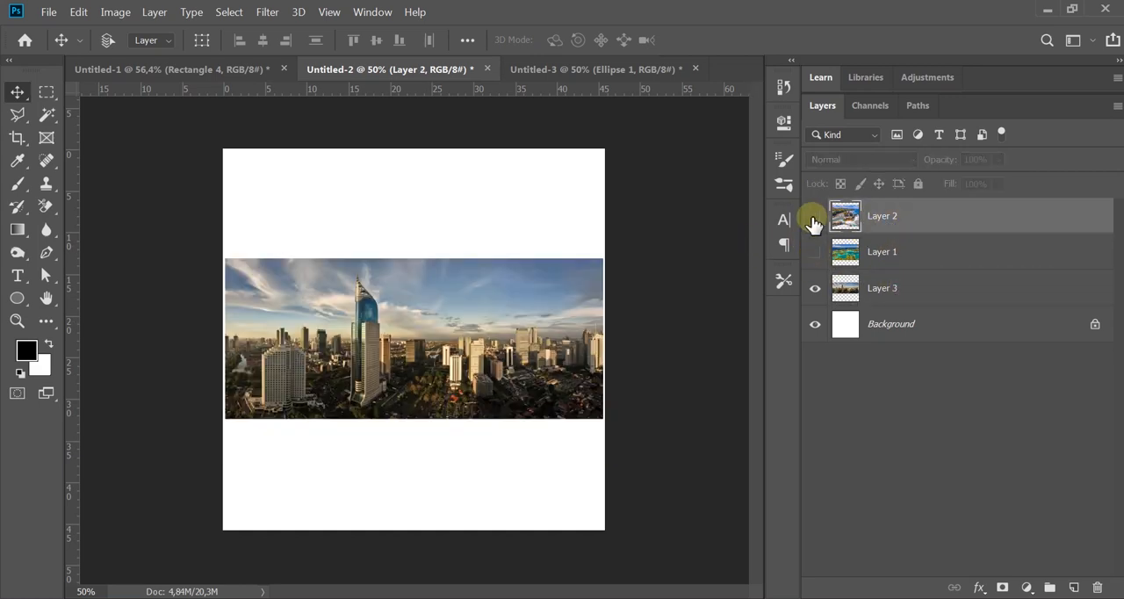
left_click(814, 222)
left_click(815, 250)
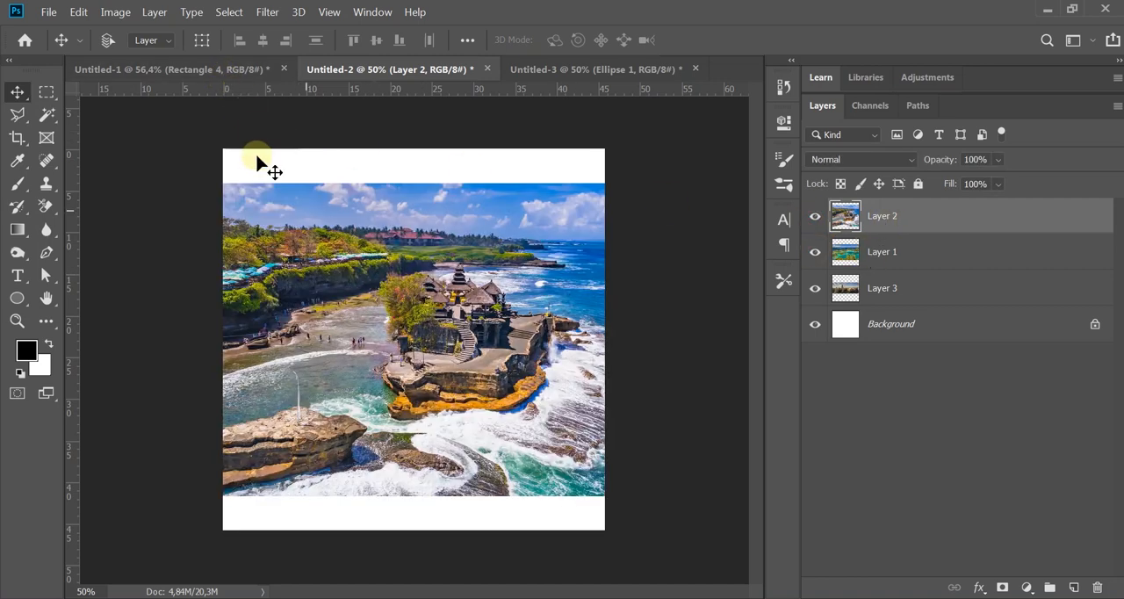
Step: Copy the temple photo from Untitled-2 into Untitled-1 and clip it to the INDONESIA lettering on Rectangle 4
left_click(243, 70)
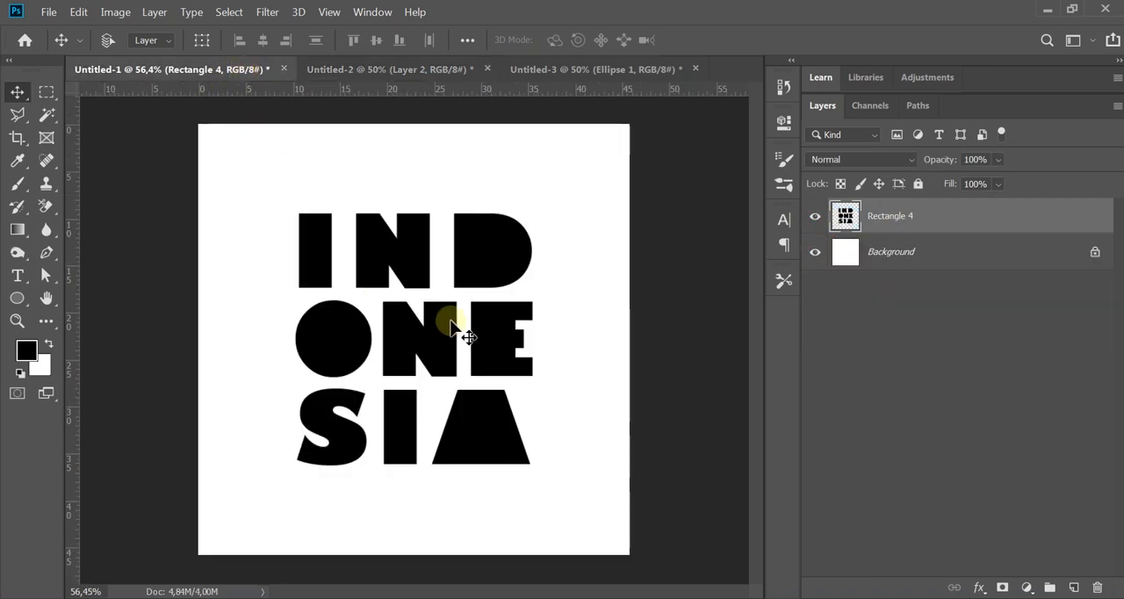
left_click(382, 69)
left_click_drag(419, 328, 482, 309)
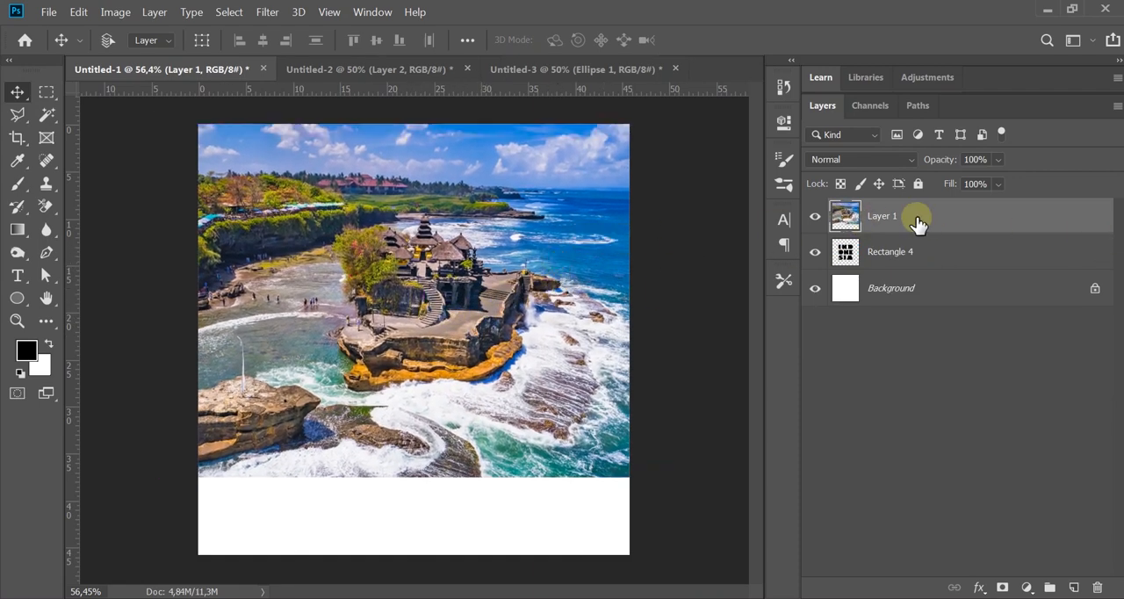
right_click(915, 222)
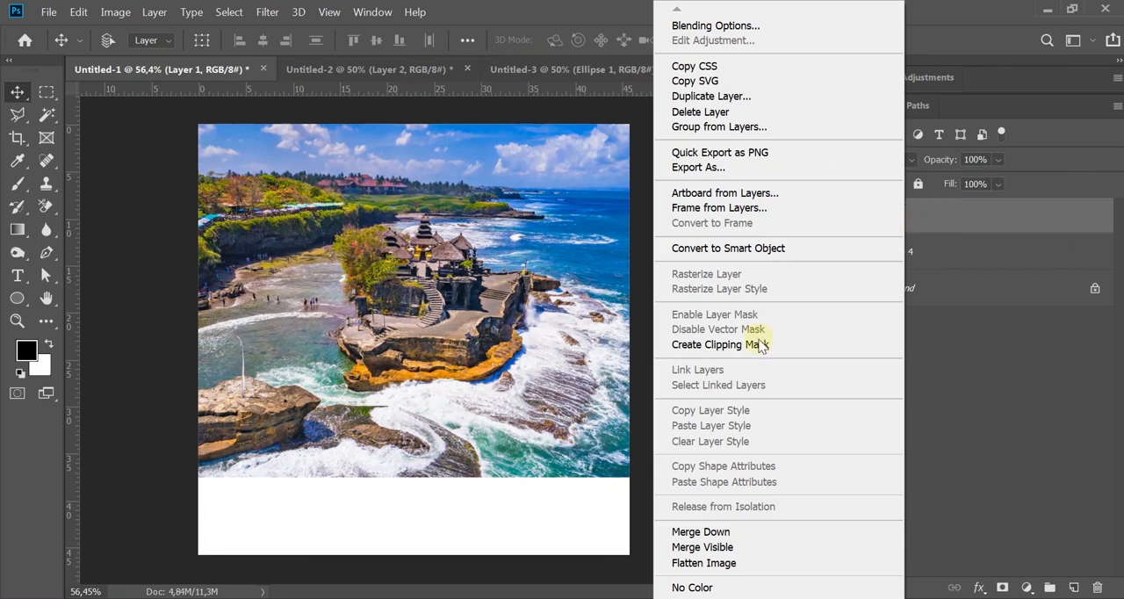
left_click(742, 349)
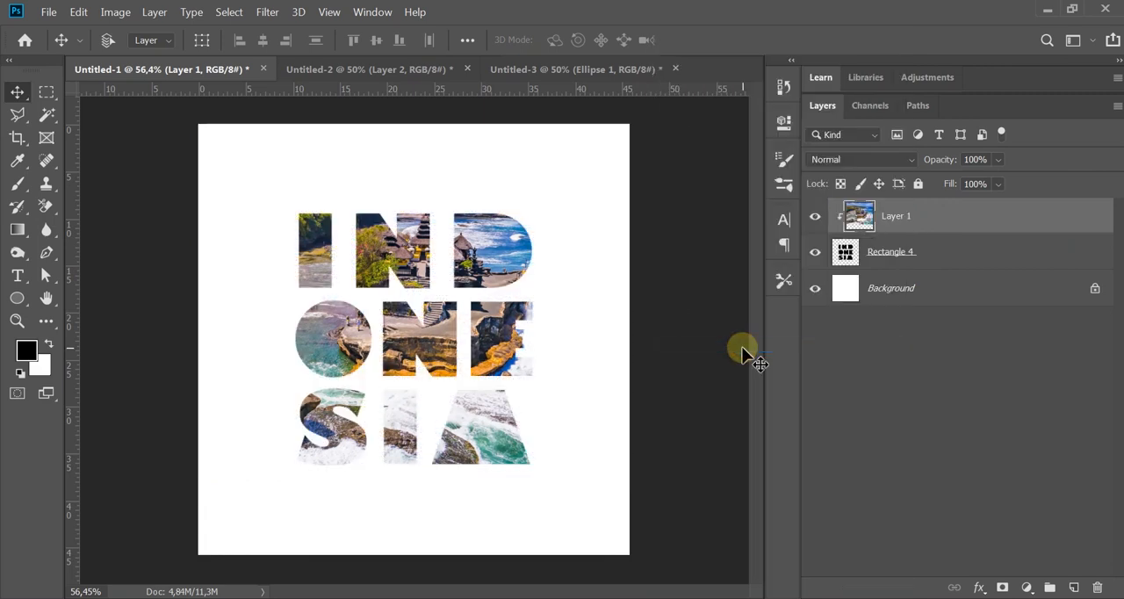
Step: Scale the clipped temple photo to about 46% with Free Transform and position it over the IND row of the lettering
left_click_drag(522, 348, 503, 367)
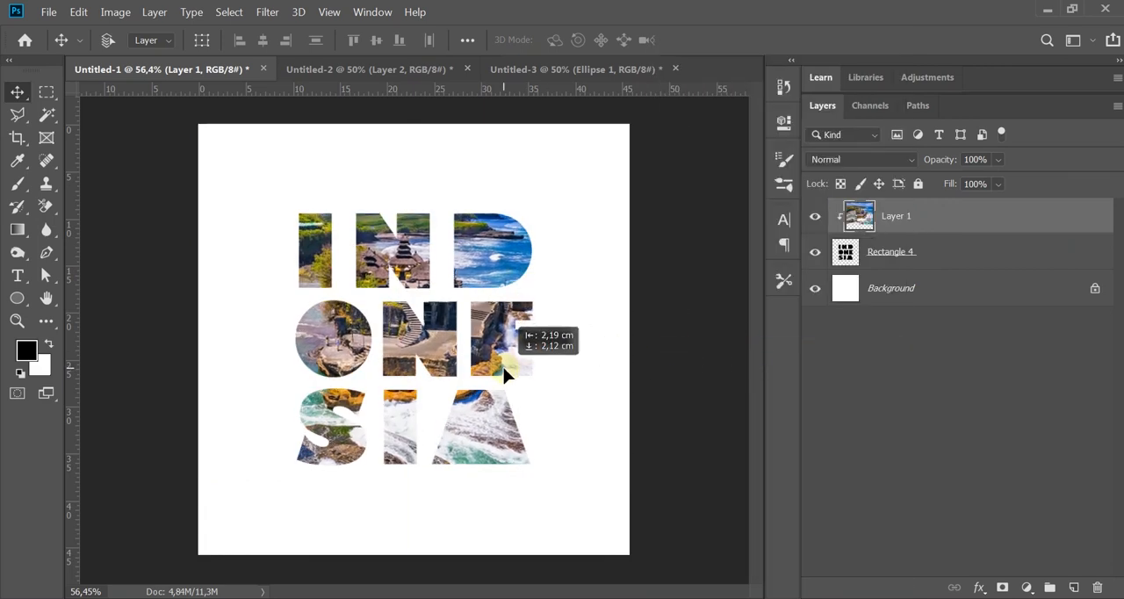
key("ctrl")
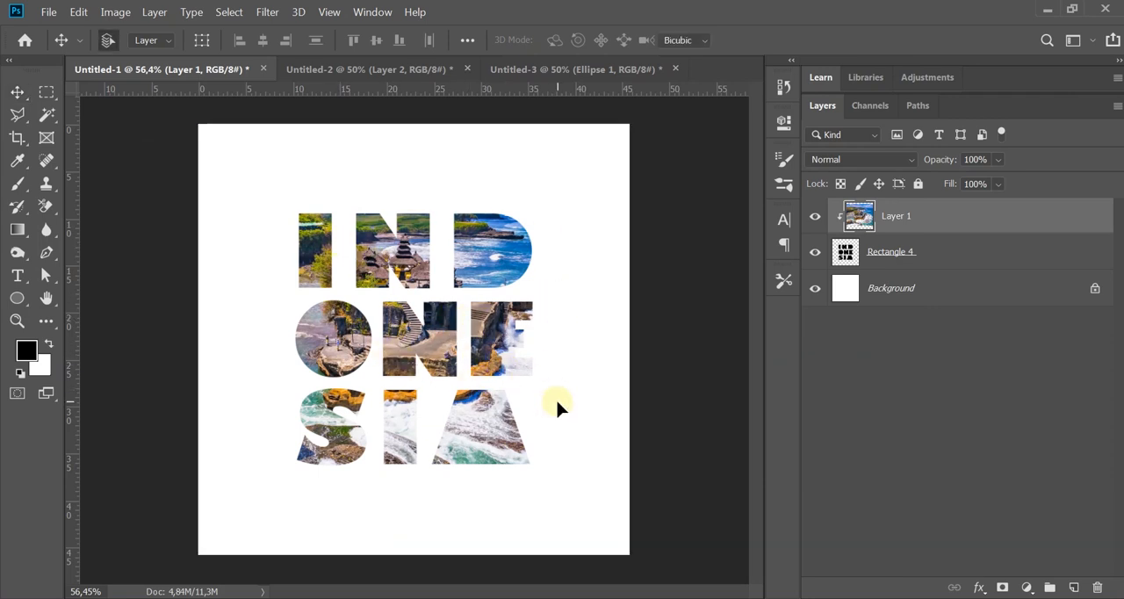
key("ctrl+t")
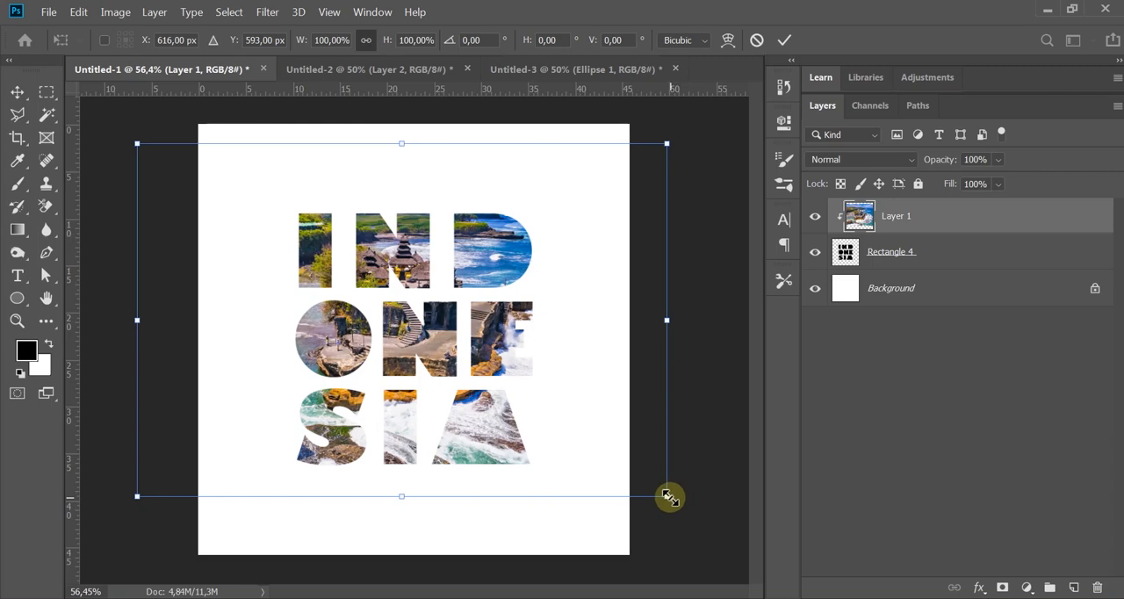
left_click_drag(662, 484, 579, 365)
left_click_drag(138, 413, 292, 308)
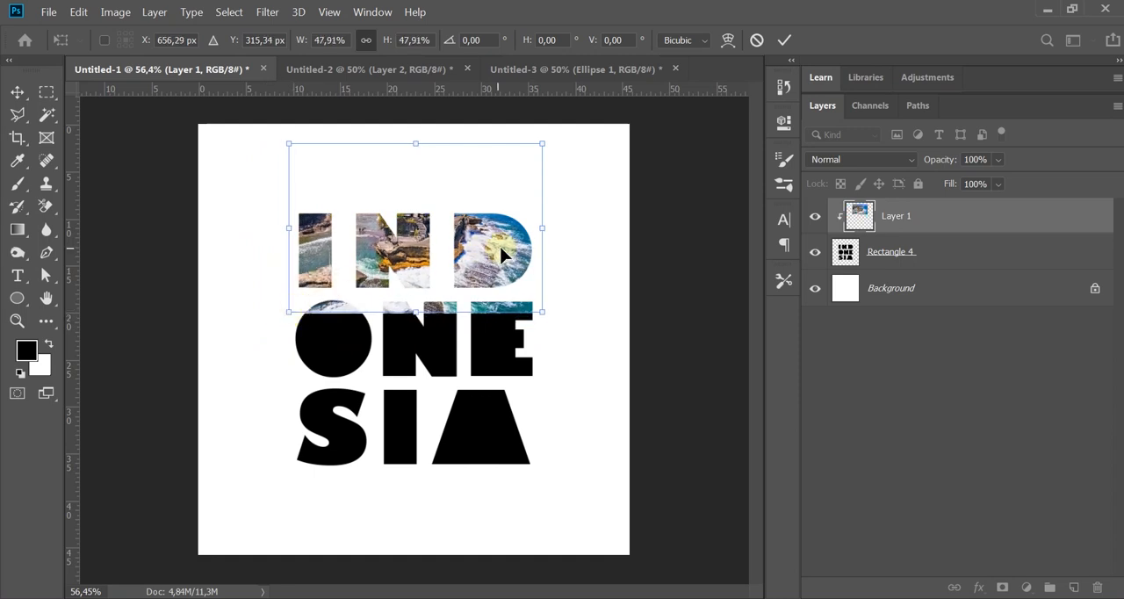
left_click_drag(503, 254, 534, 347)
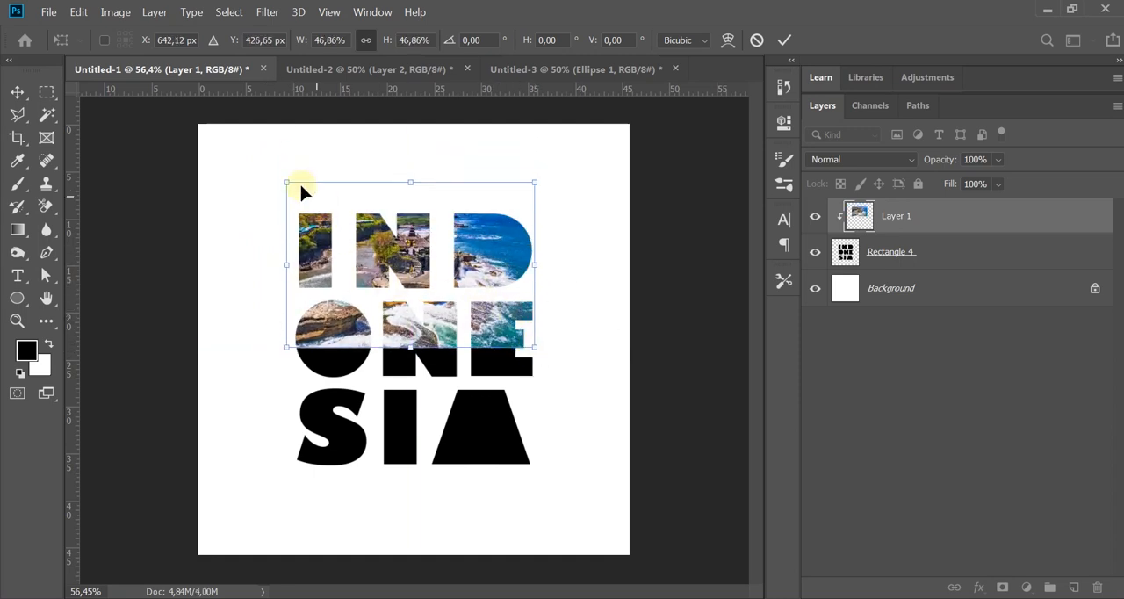
left_click_drag(287, 182, 294, 187)
left_click_drag(463, 254, 474, 253)
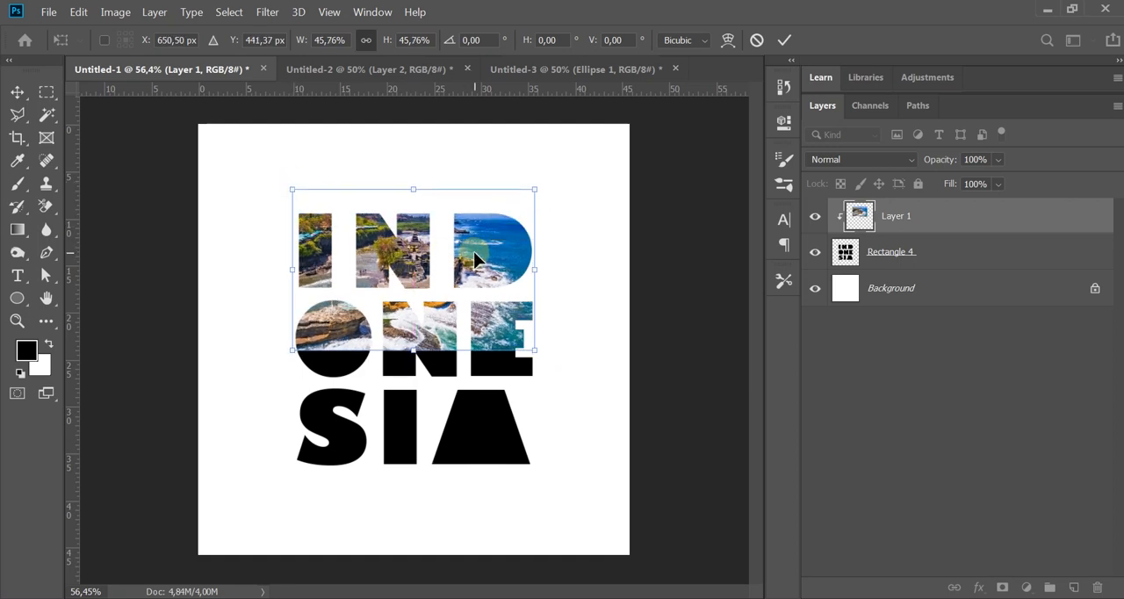
key("Return")
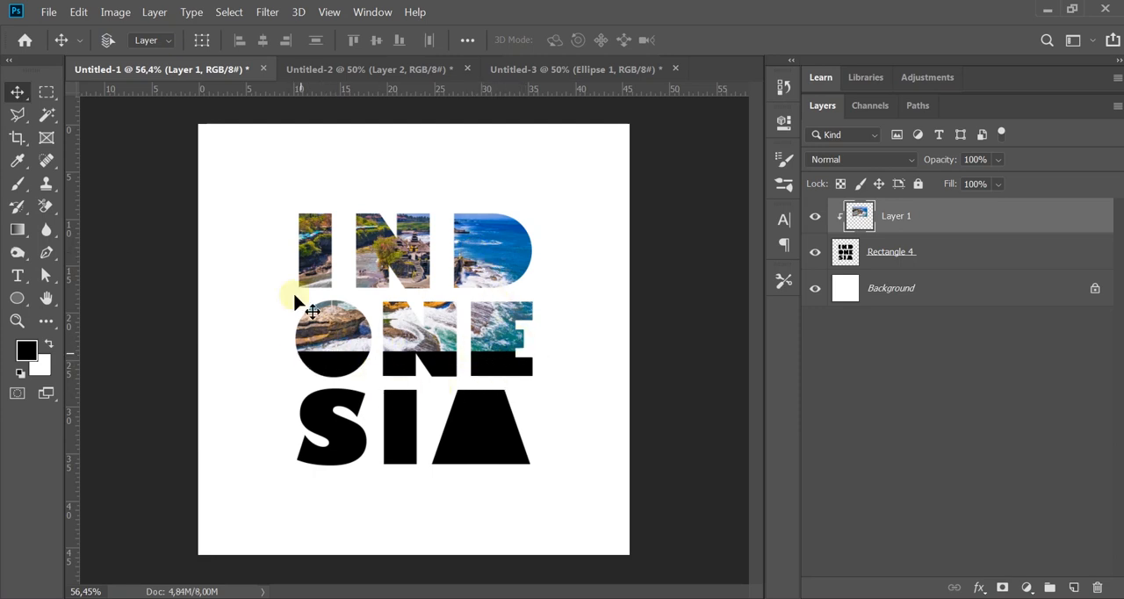
Step: Copy the island lagoon photo from Untitled-2 into Untitled-1 and clip it to the INDONESIA lettering
left_click(368, 74)
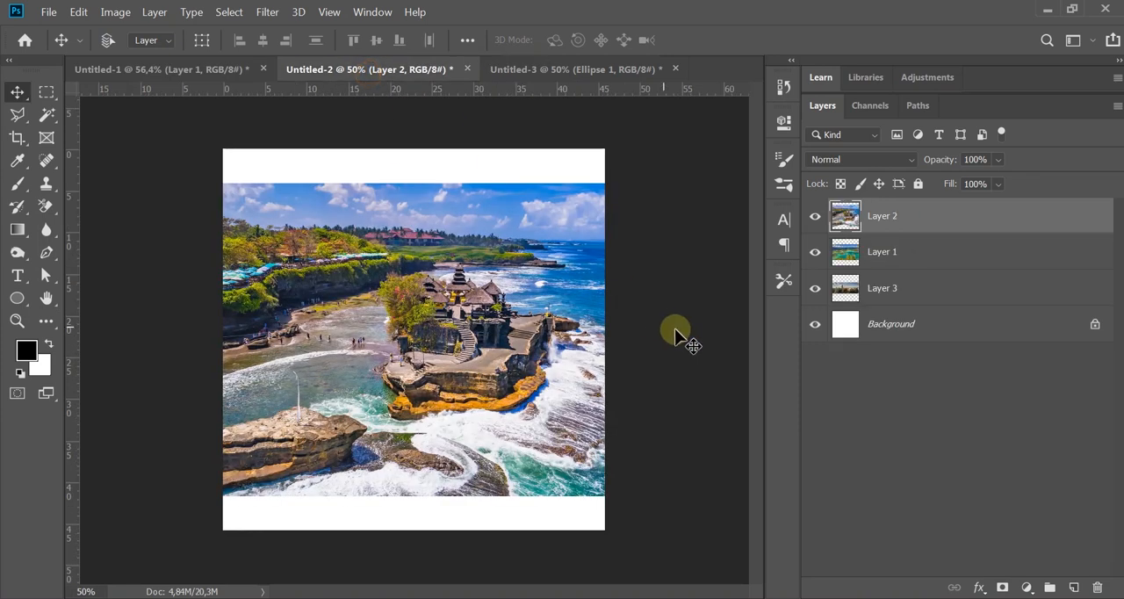
left_click(816, 216)
left_click(880, 251)
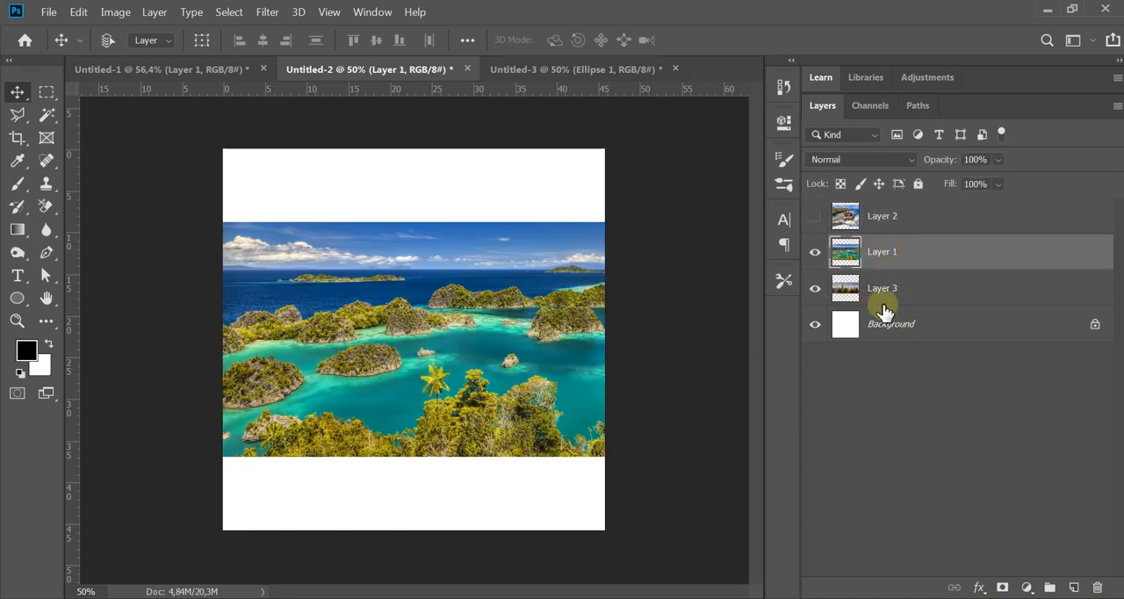
left_click_drag(331, 250, 467, 371)
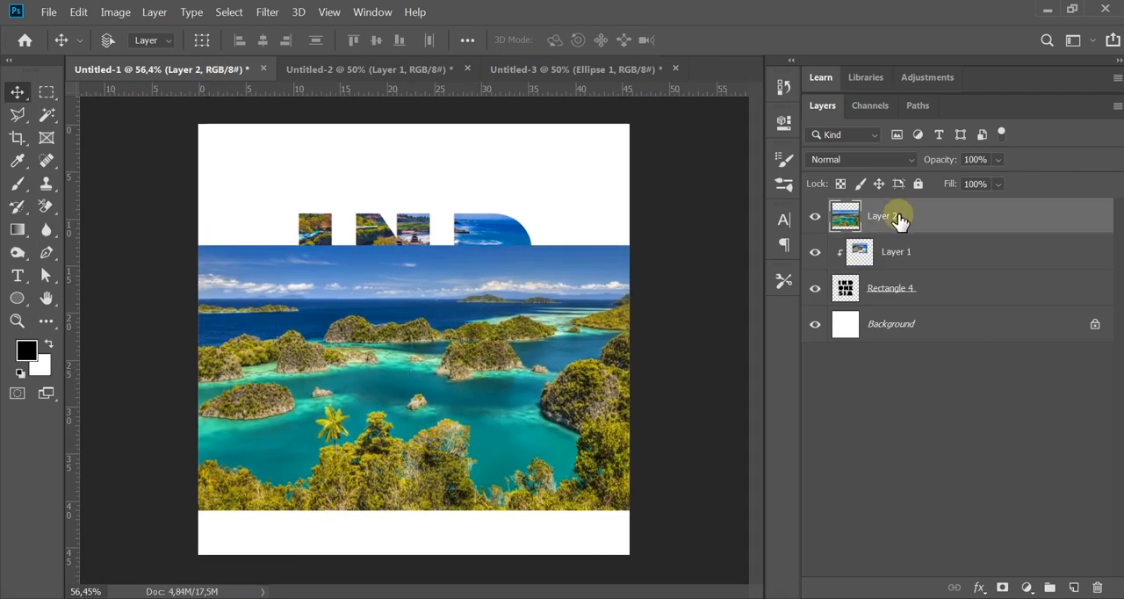
right_click(899, 219)
left_click(745, 345)
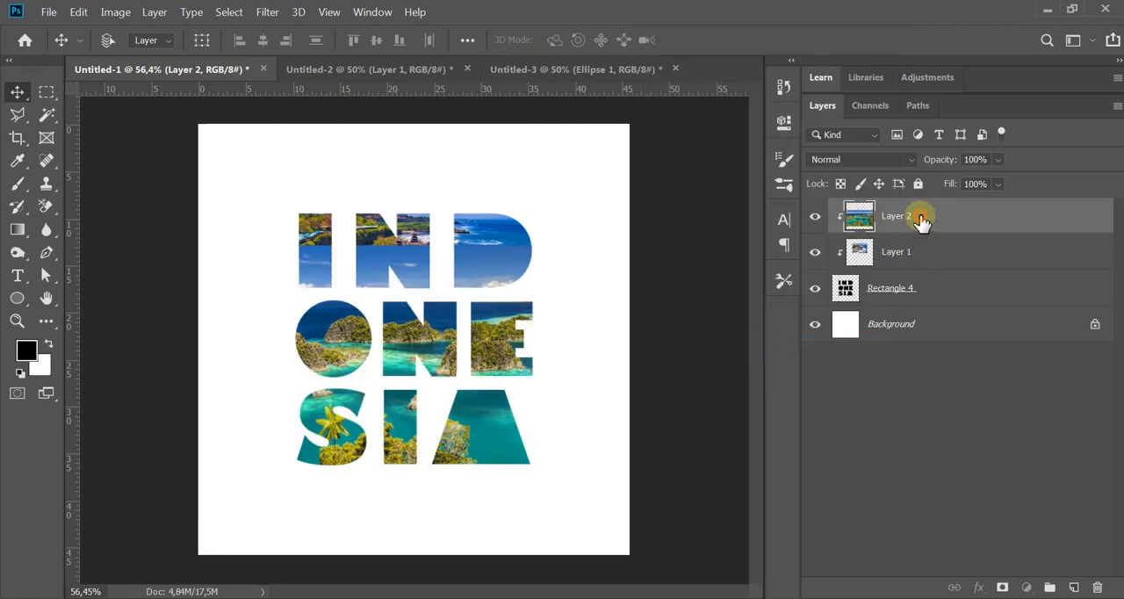
Step: Scale down the clipped island photo with Free Transform and position it over the SIA row of the lettering
left_click_drag(504, 321, 502, 383)
key("ctrl+t")
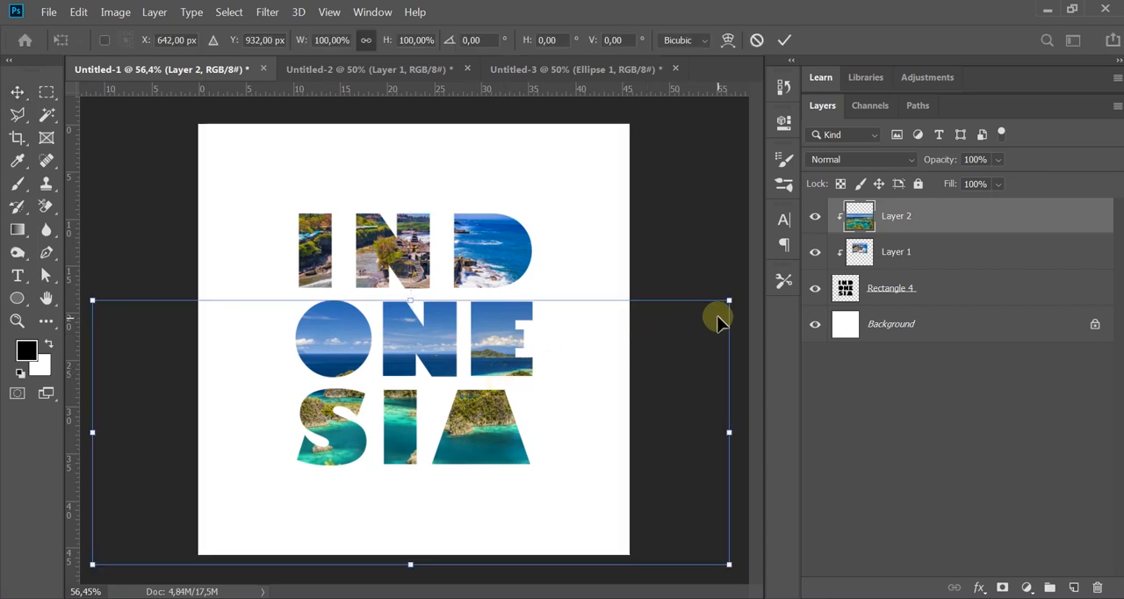
left_click_drag(722, 307, 597, 354)
left_click_drag(540, 365, 541, 370)
left_click_drag(466, 477, 598, 440)
left_click_drag(680, 341, 577, 361)
left_click_drag(484, 446, 492, 427)
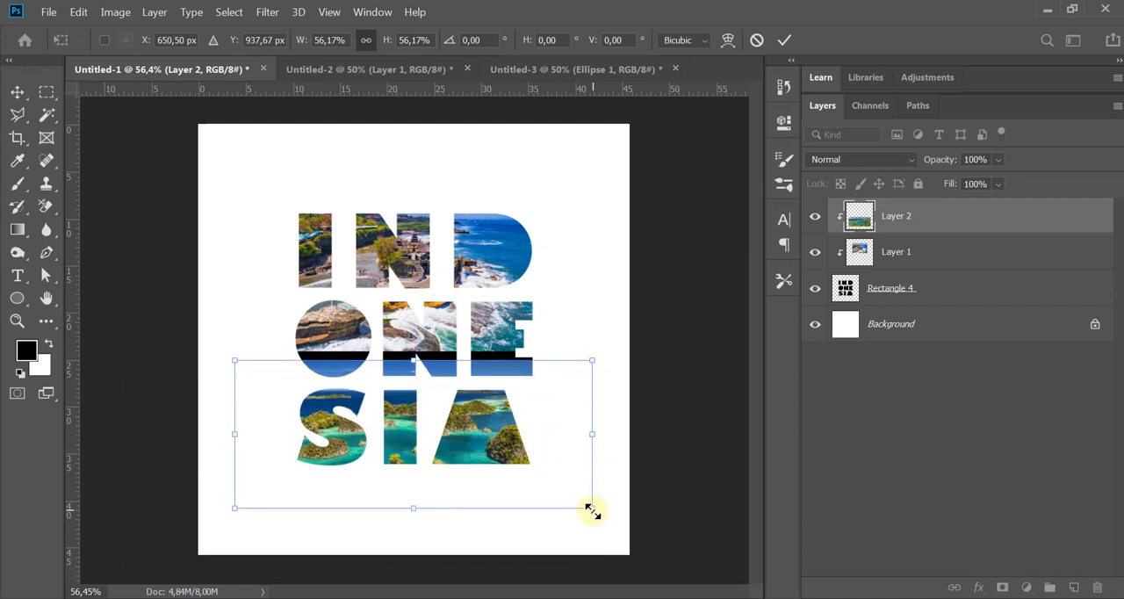
left_click_drag(593, 511, 541, 487)
left_click_drag(472, 452, 509, 444)
key("Return")
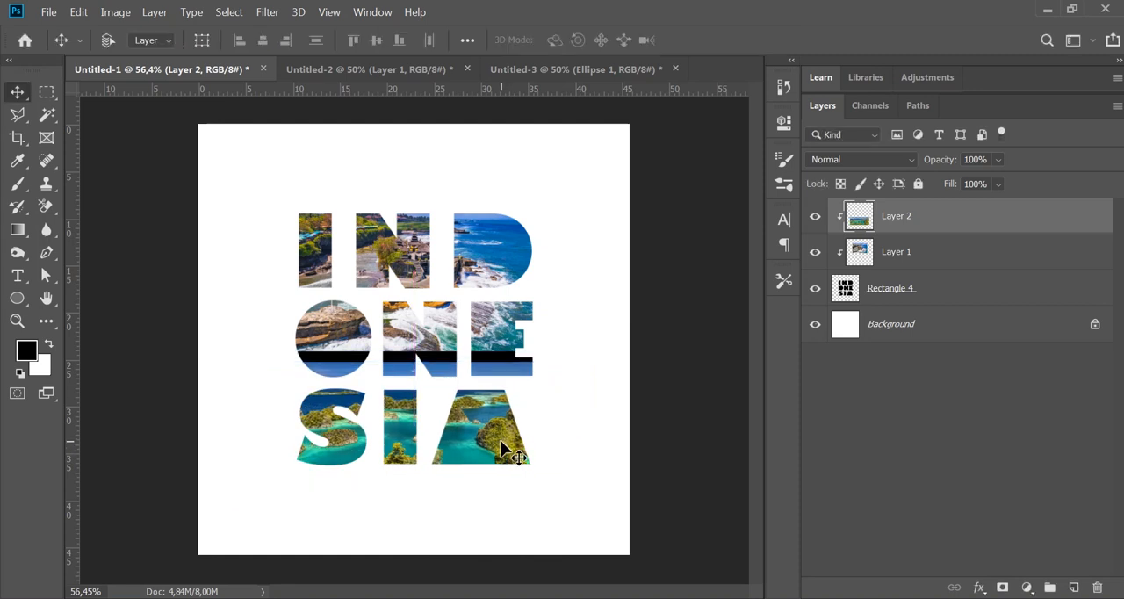
Step: Copy the city skyline photo from Untitled-2 into Untitled-1 and clip it to the INDONESIA lettering
left_click(345, 74)
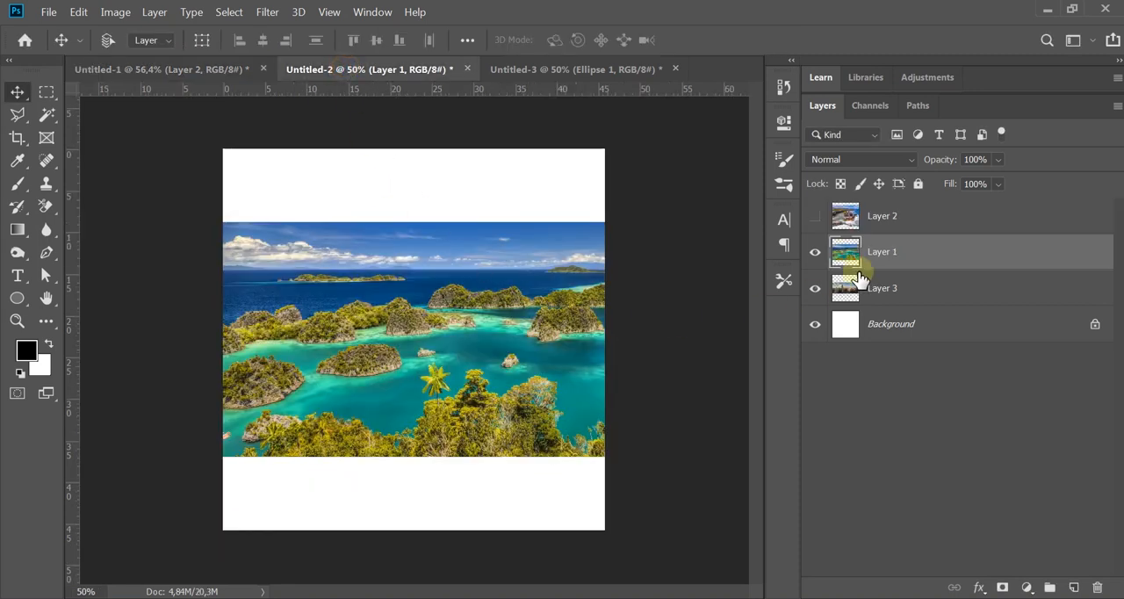
left_click(814, 252)
left_click(871, 291)
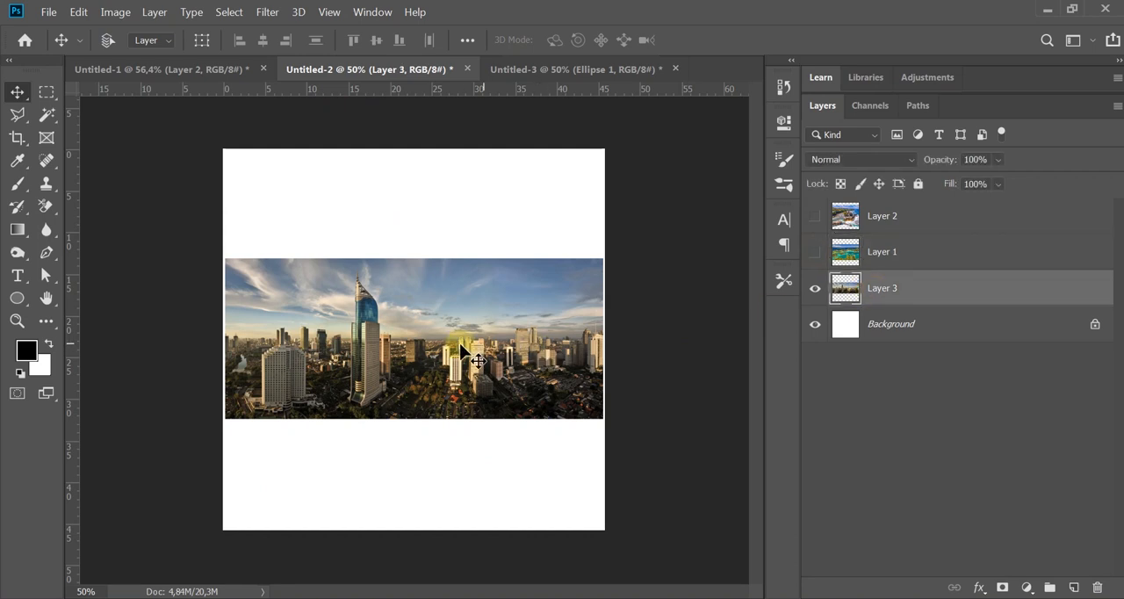
left_click_drag(463, 352, 480, 378)
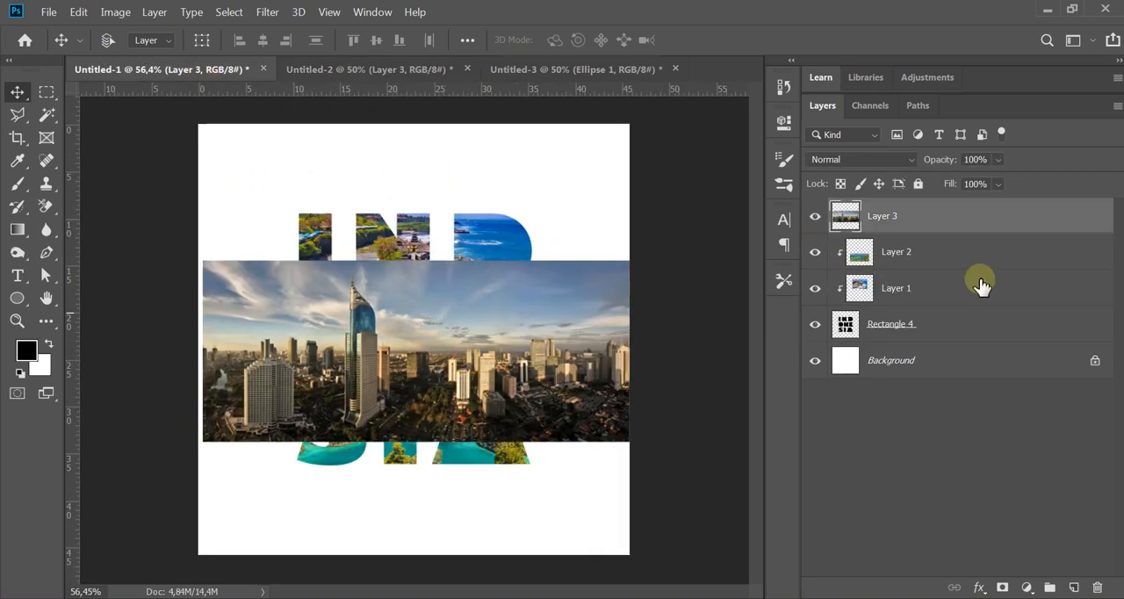
right_click(880, 216)
left_click(708, 344)
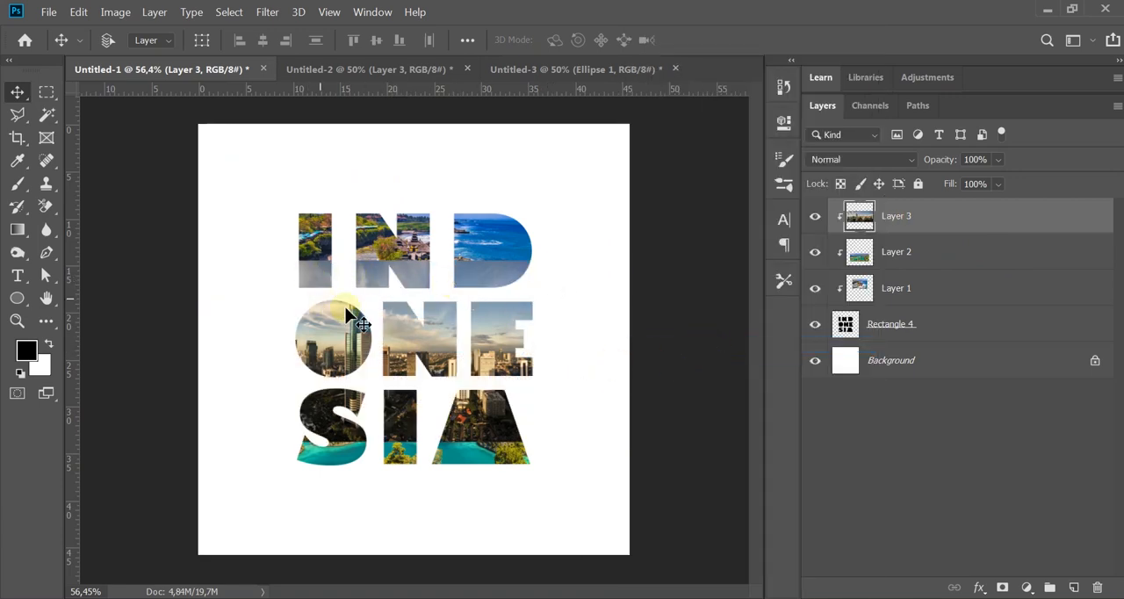
Step: Scale the clipped skyline photo to about 65% with Free Transform and position it over the ONE row
key("ctrl+t")
left_click_drag(634, 263, 586, 278)
left_click_drag(203, 442, 285, 411)
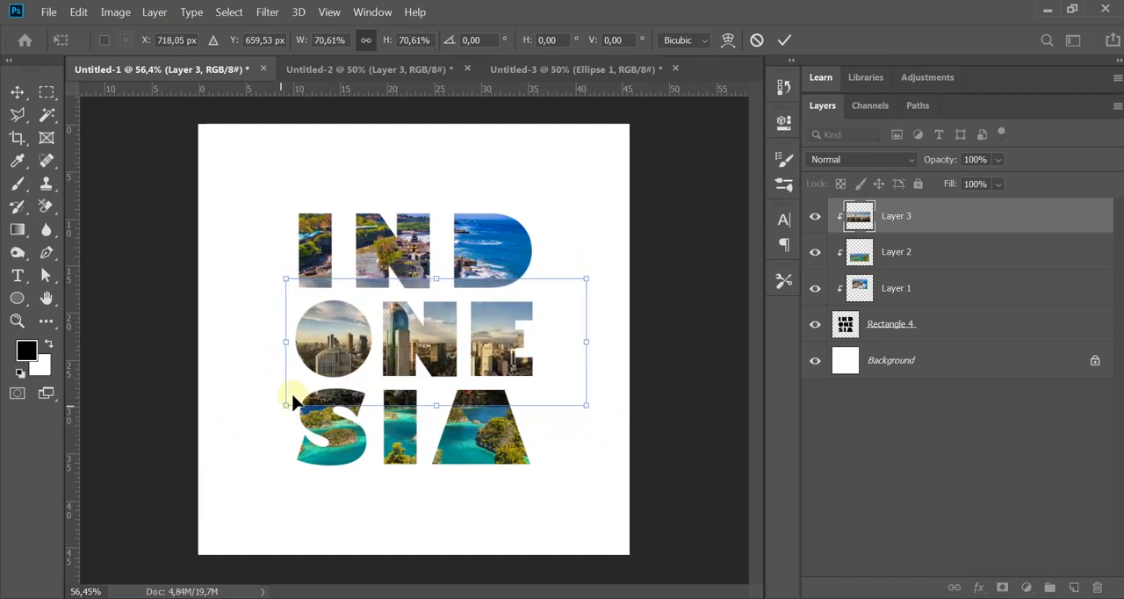
left_click_drag(585, 276, 561, 289)
left_click_drag(497, 358, 502, 361)
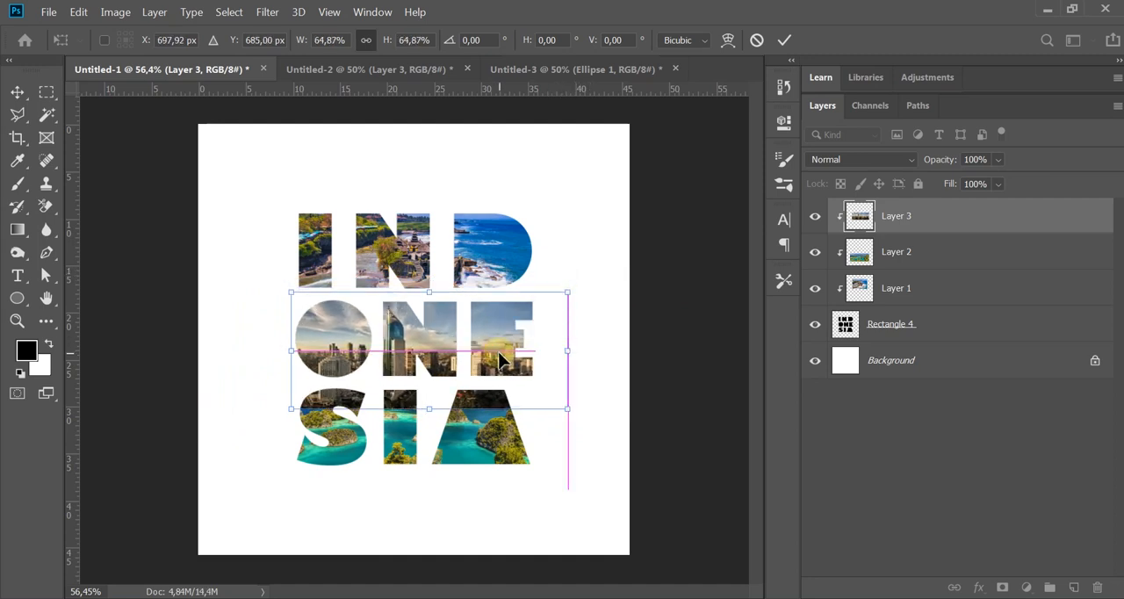
key("Return")
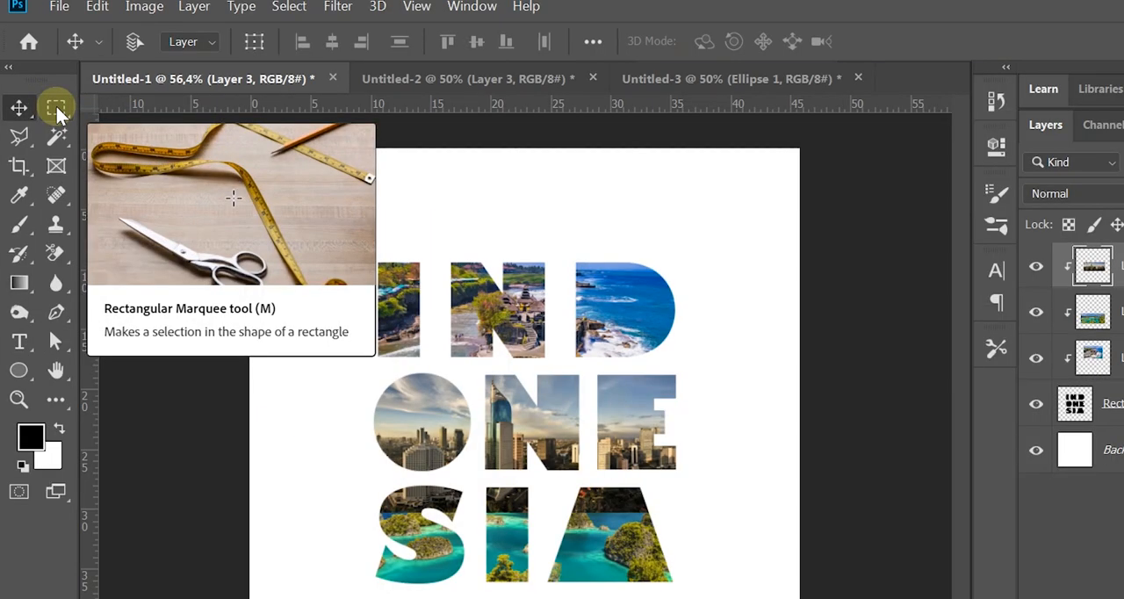
Step: Delete the part of the skyline photo on Layer 3 that overlaps the SIA row, using a rectangular selection, and deselect
left_click(56, 106)
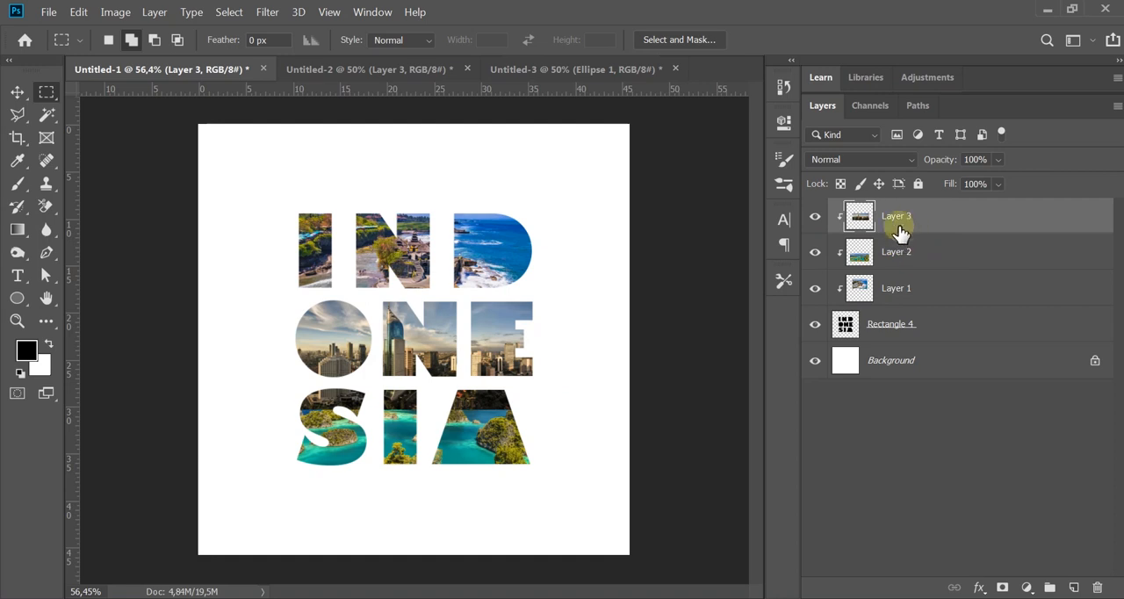
left_click(814, 217)
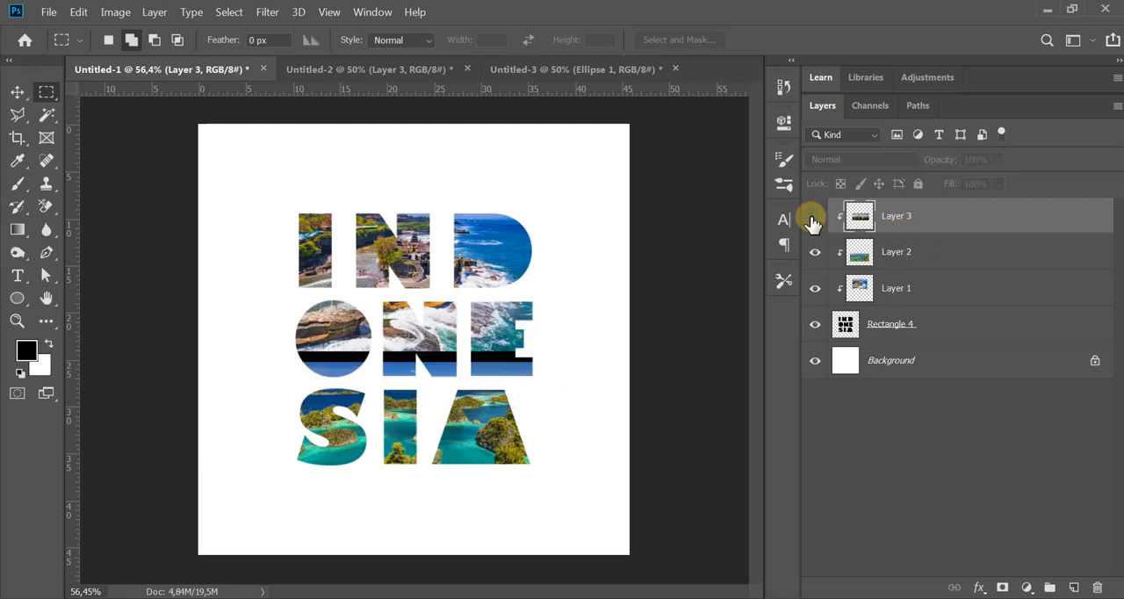
left_click(814, 217)
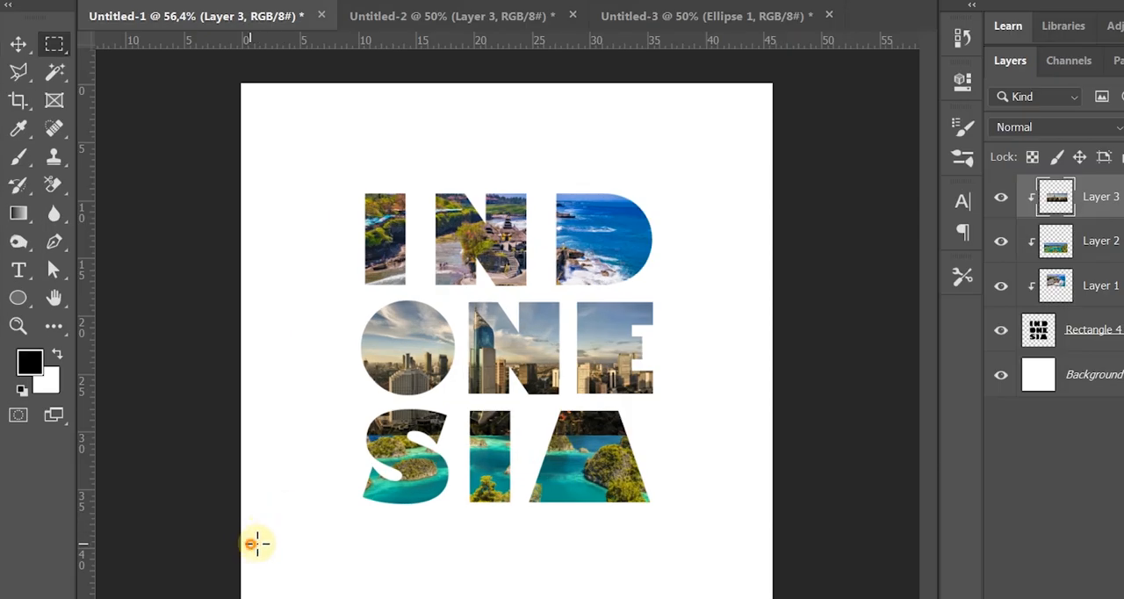
left_click_drag(252, 544, 768, 403)
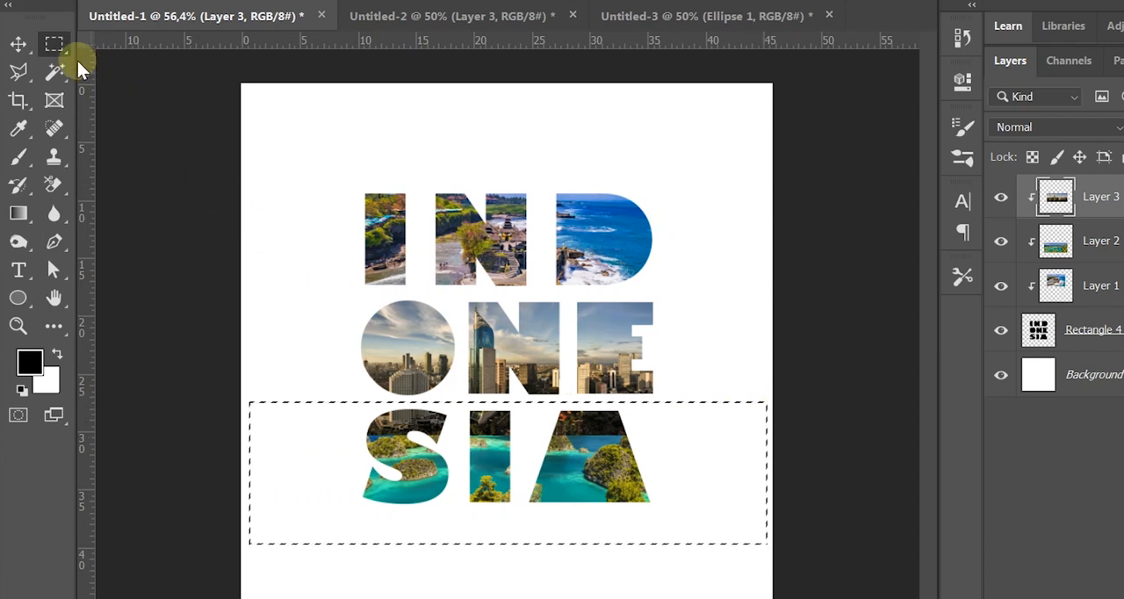
left_click(19, 44)
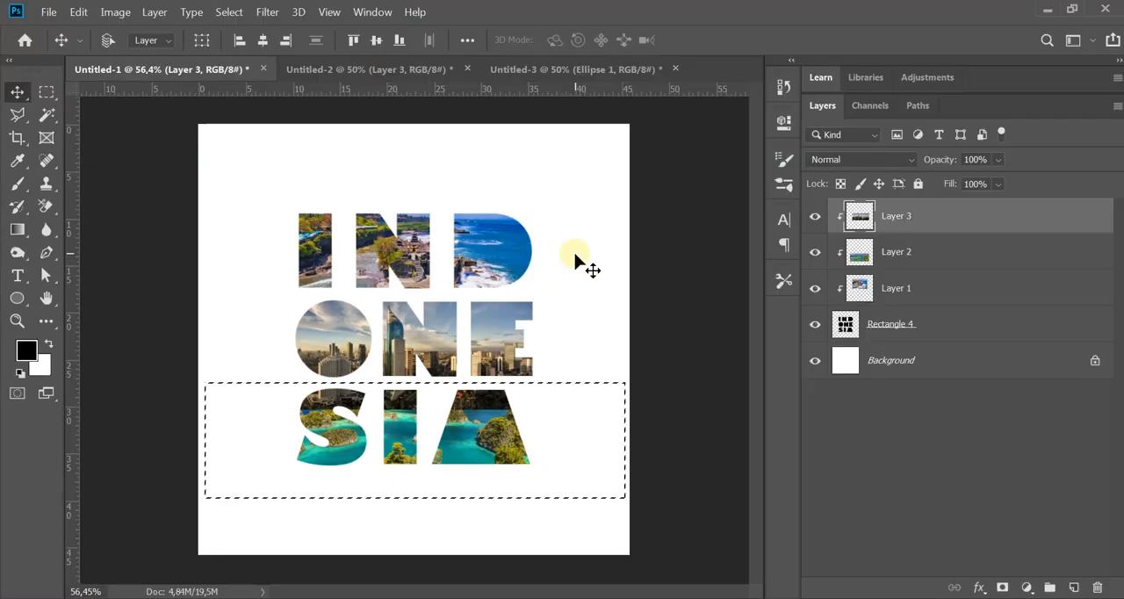
key("Delete")
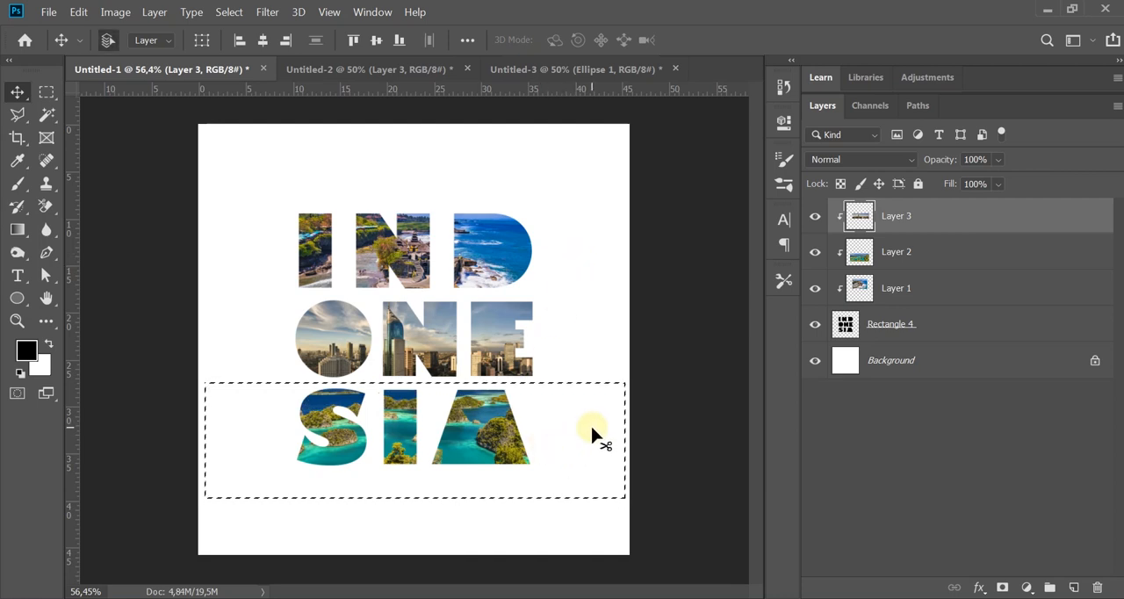
key("ctrl+d")
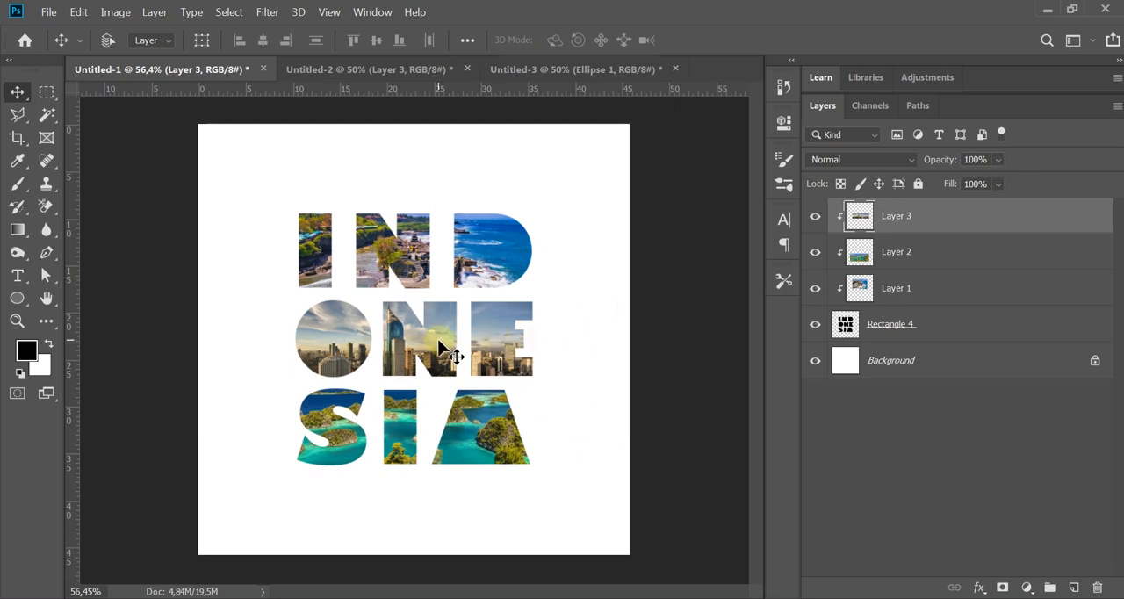
Step: Fill the Background layer with the black foreground colour
left_click(896, 222)
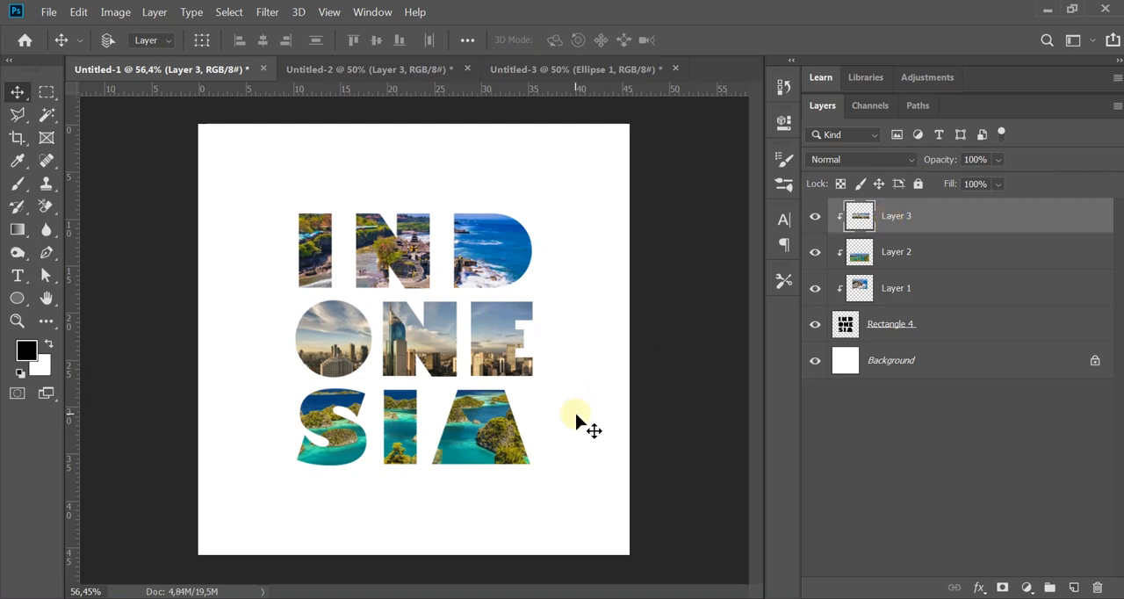
left_click(953, 363)
left_click(918, 216)
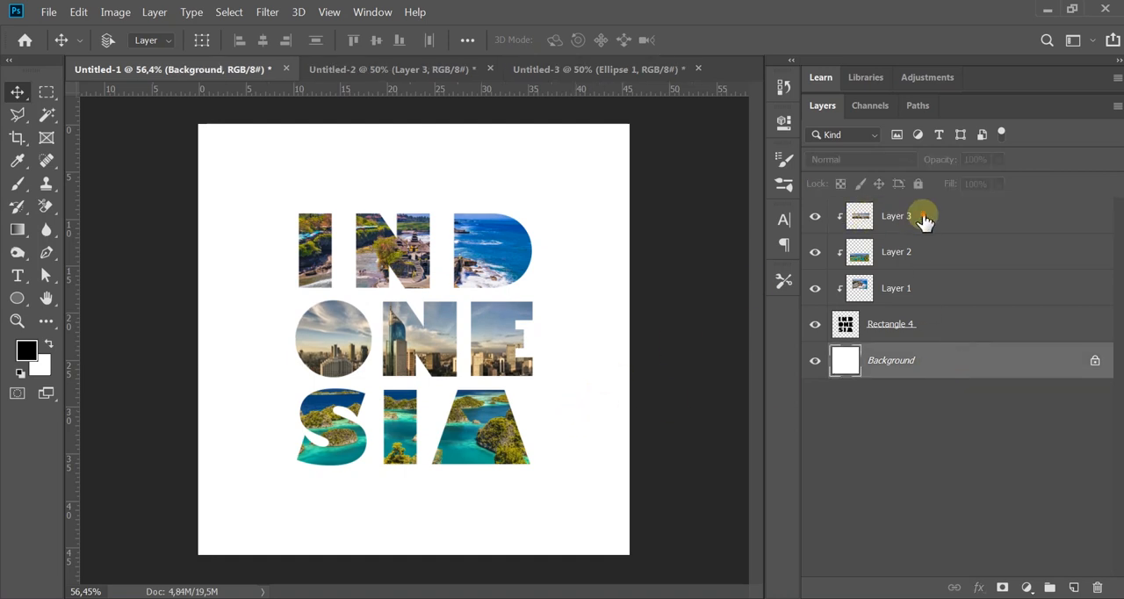
left_click(923, 288)
left_click(918, 363)
key("alt+BackSpace")
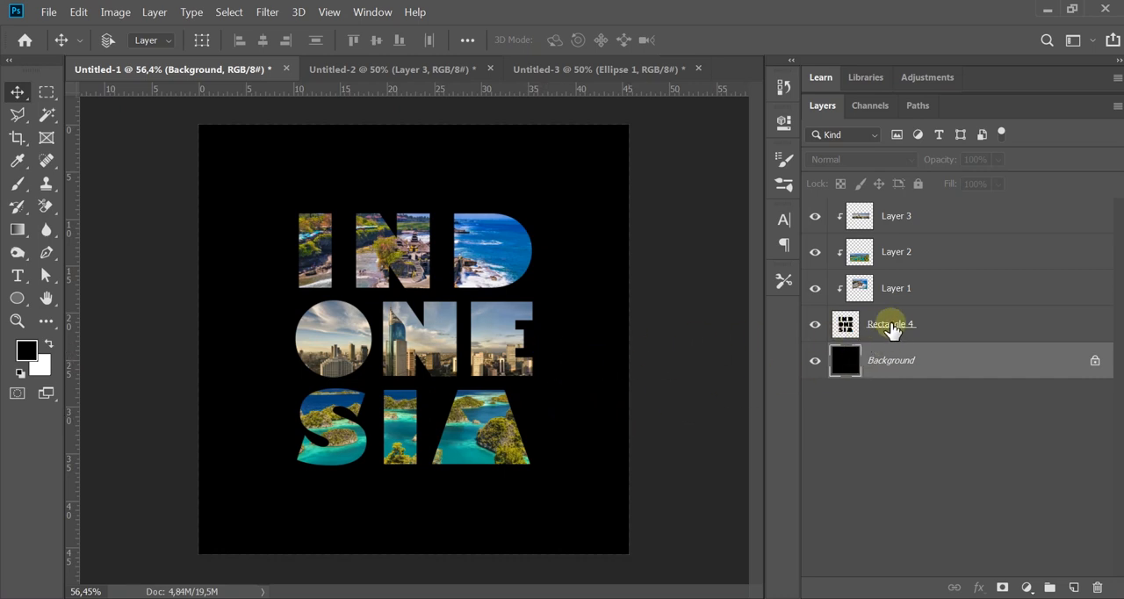
Step: Group Rectangle 4 together with the three clipped photo layers
left_click(909, 396)
left_click(929, 326)
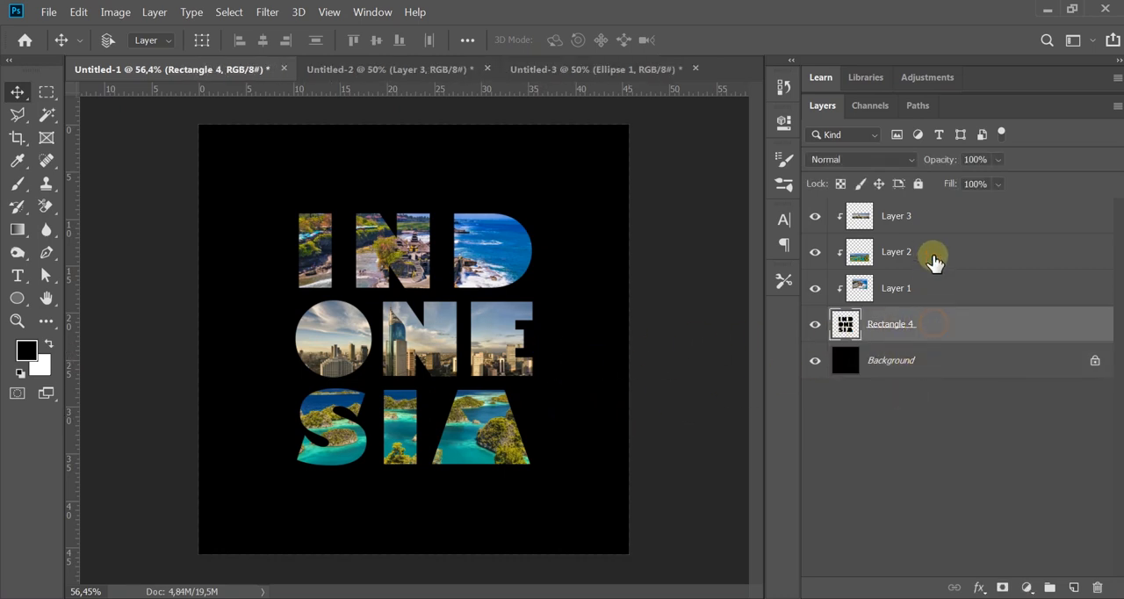
left_click(936, 230, "shift")
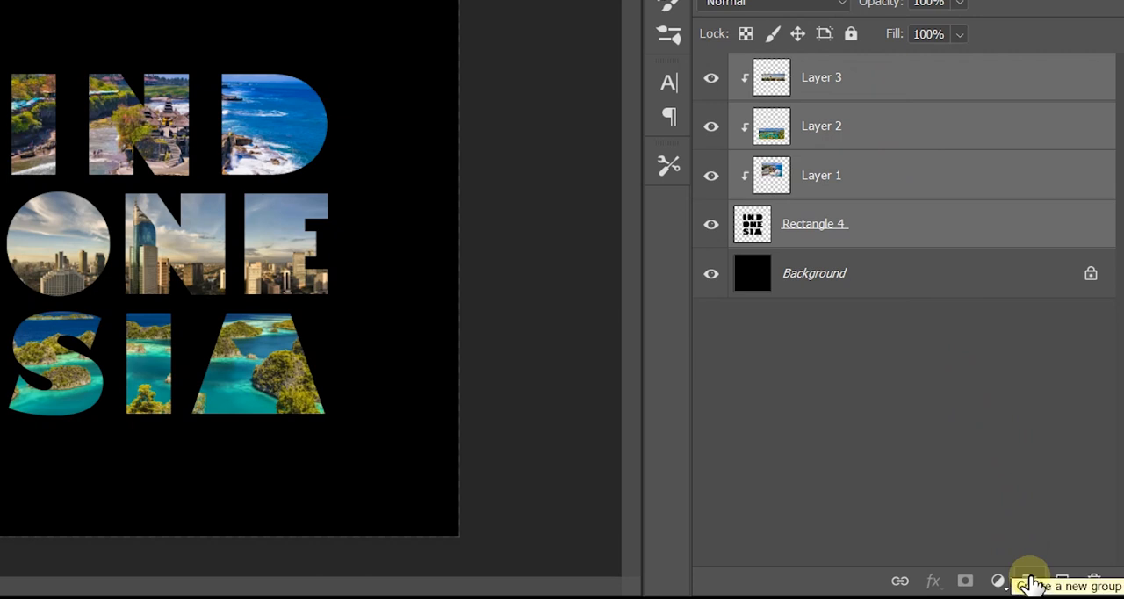
left_click(1032, 583)
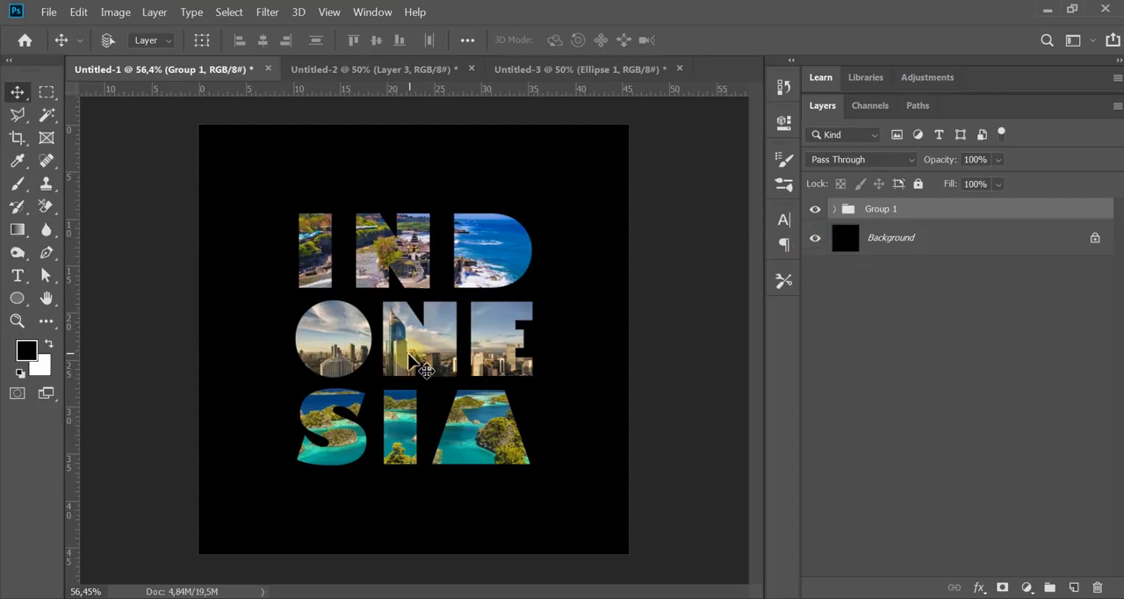
Step: Toggle the visibility of Group 1, try moving the lettering up and to the right, and undo the move
left_click(814, 210)
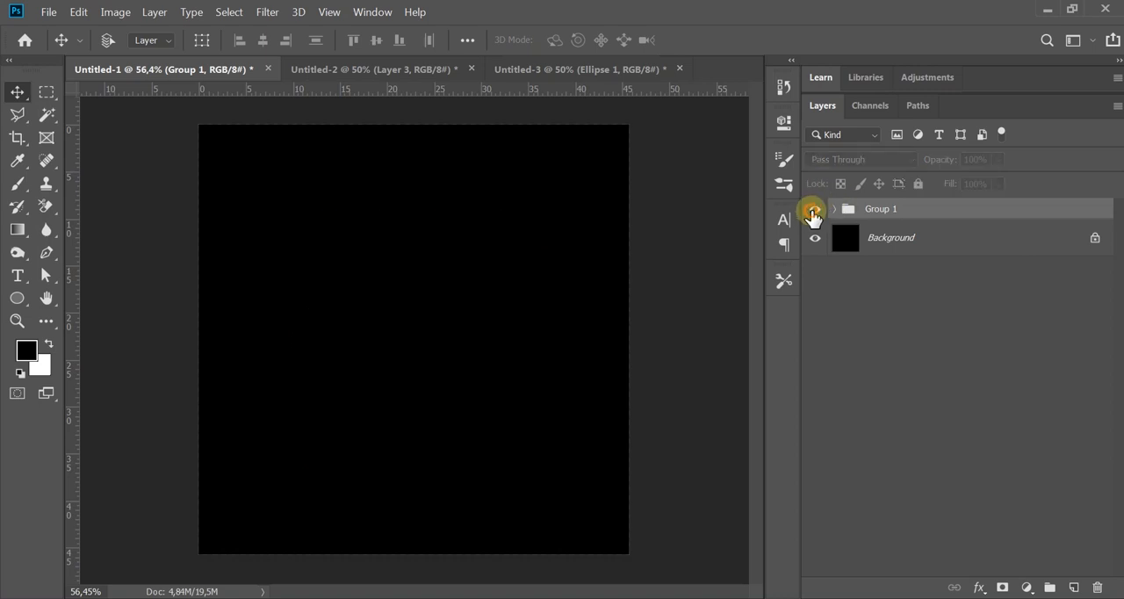
left_click(813, 211)
left_click_drag(389, 334, 469, 271)
key("ctrl+z")
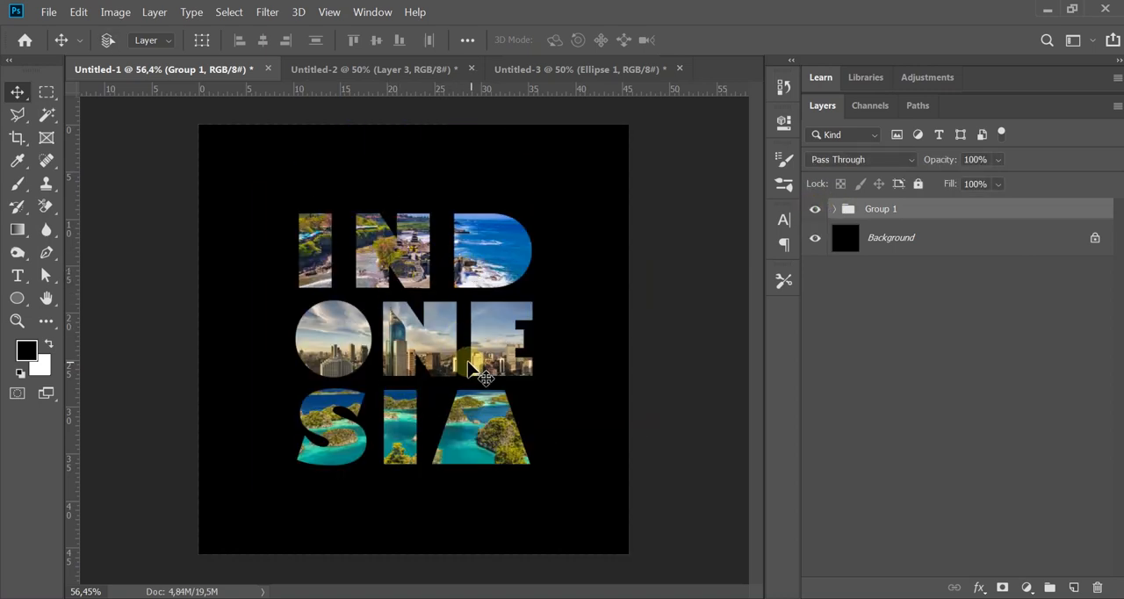
Step: Move Group 1 slightly upward on the canvas and keep the group selected
left_click_drag(495, 347, 497, 327)
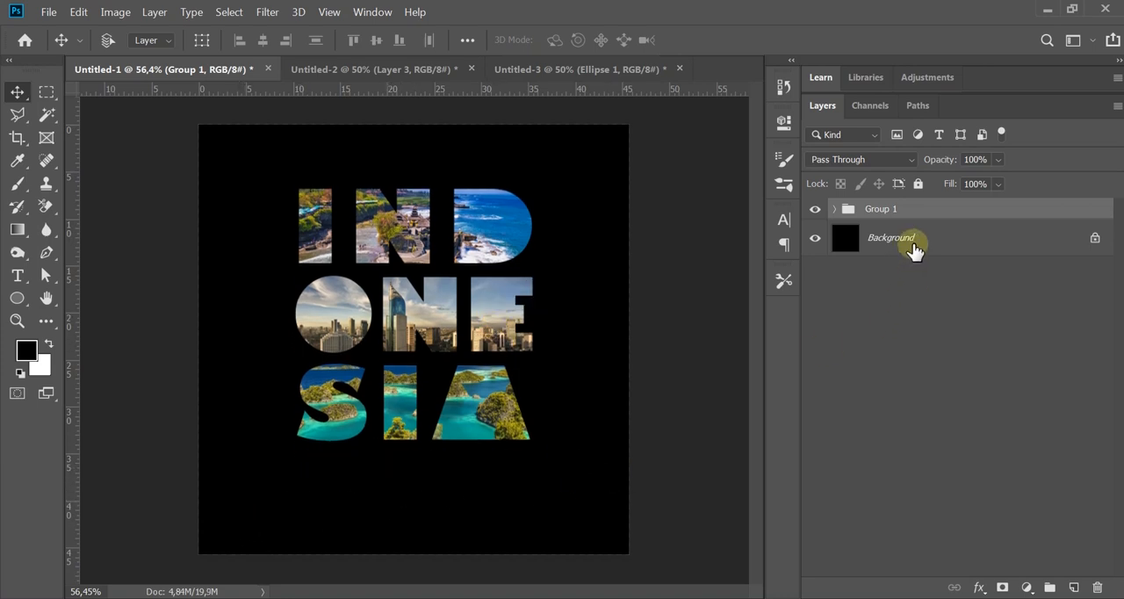
left_click(896, 321)
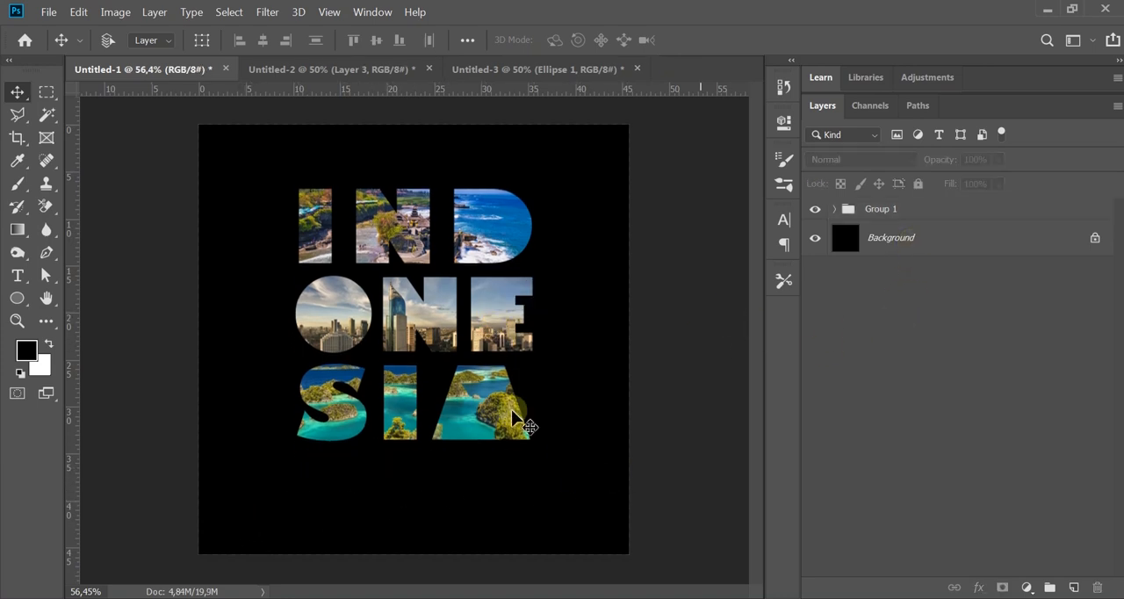
left_click(926, 204)
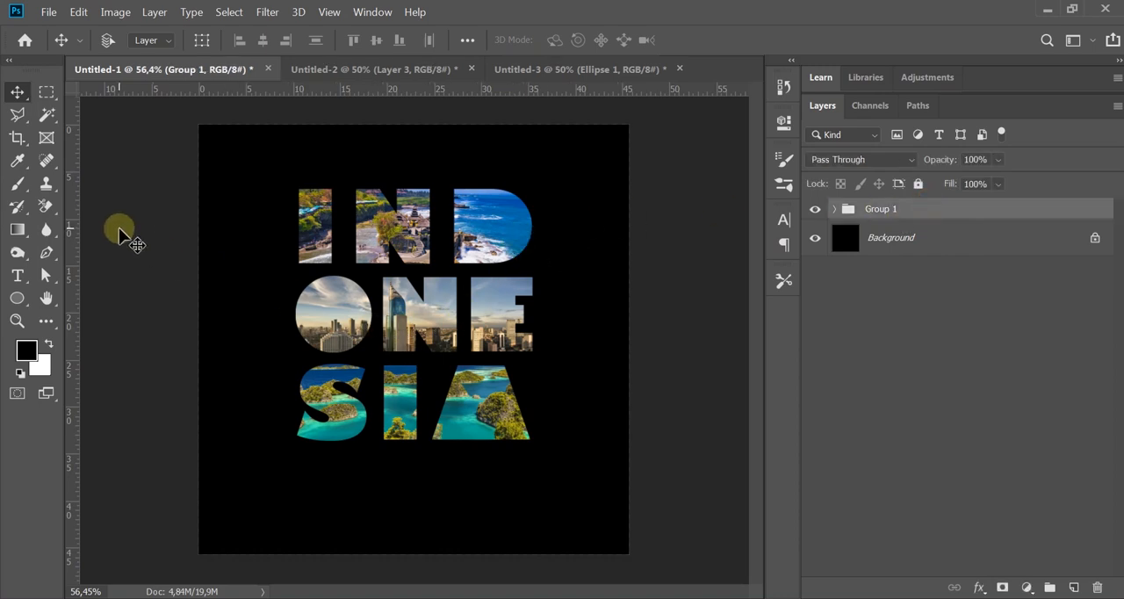
Step: Set the Type tool's font to Gotham Bold Regular and its text colour to white (ffffff)
left_click(17, 274)
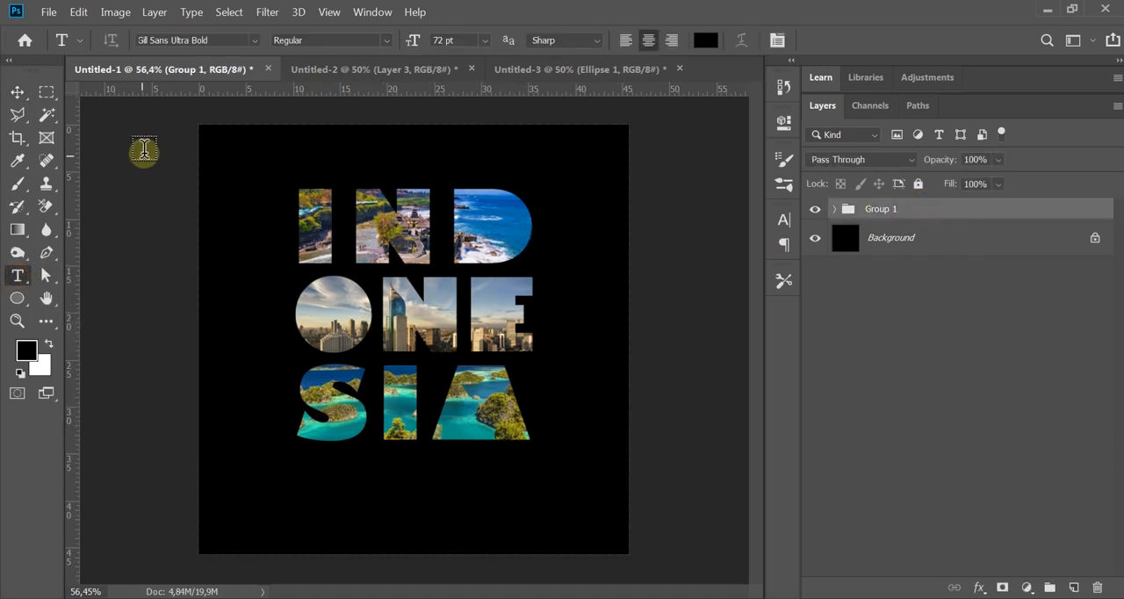
left_click(217, 40)
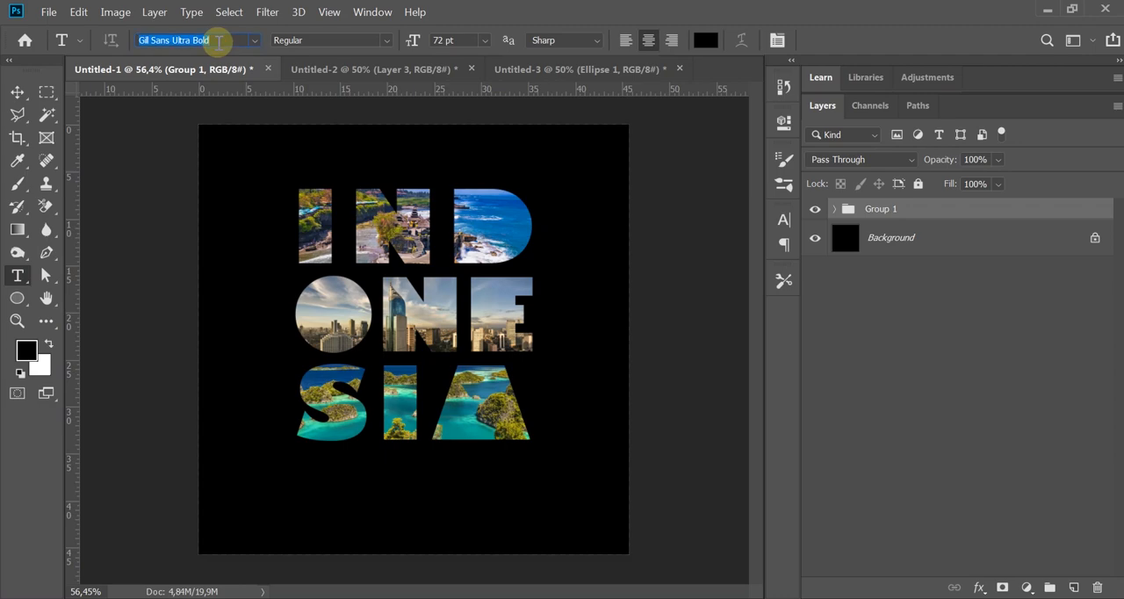
type("gotham")
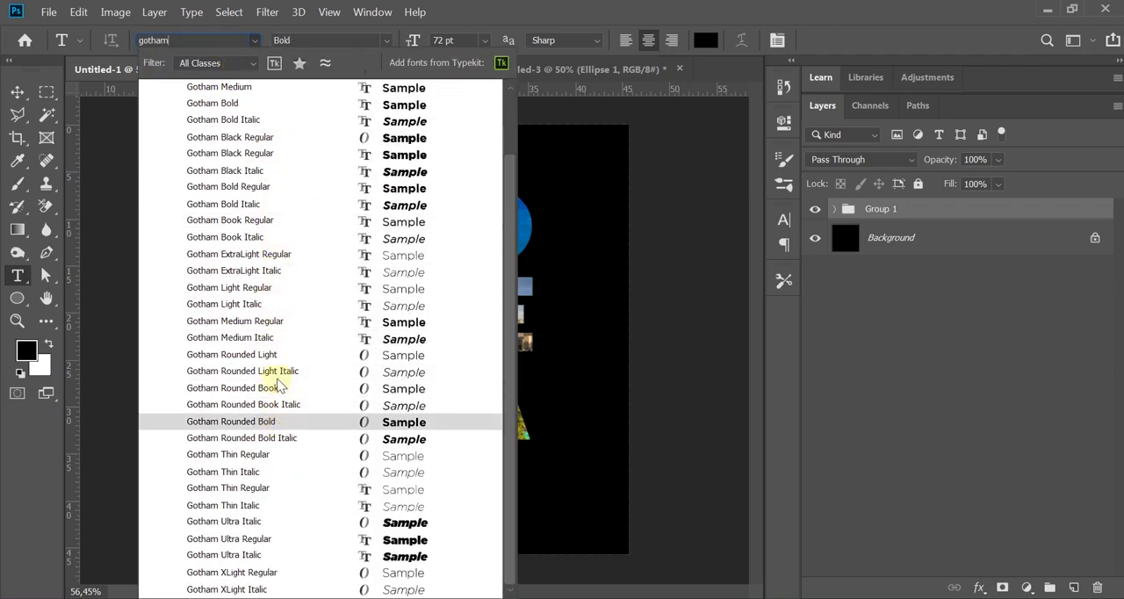
left_click(279, 186)
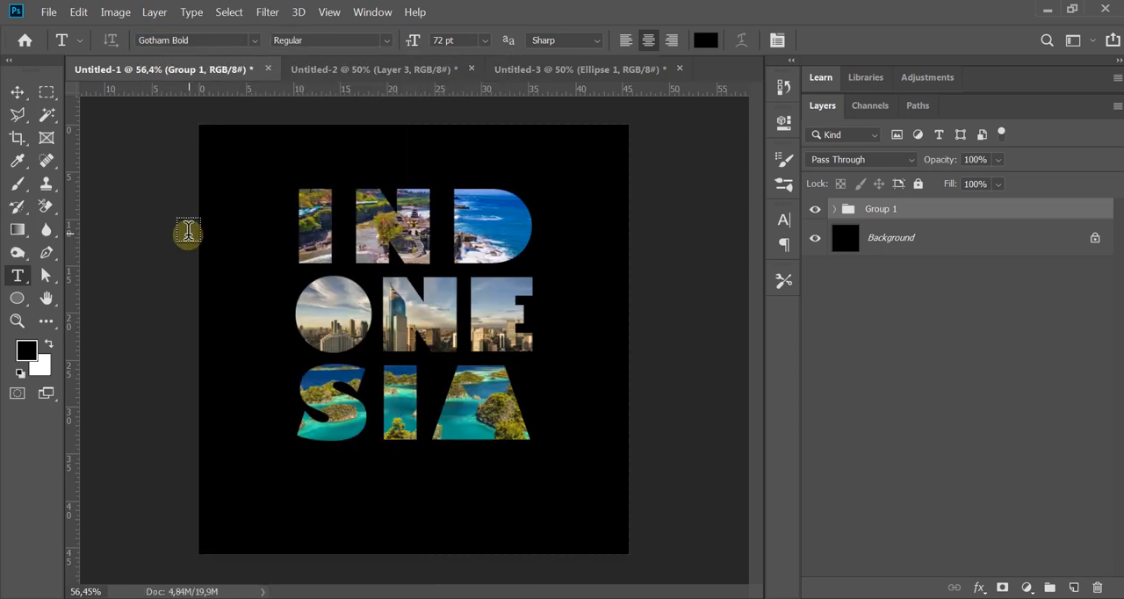
left_click(711, 44)
left_click_drag(609, 243, 494, 222)
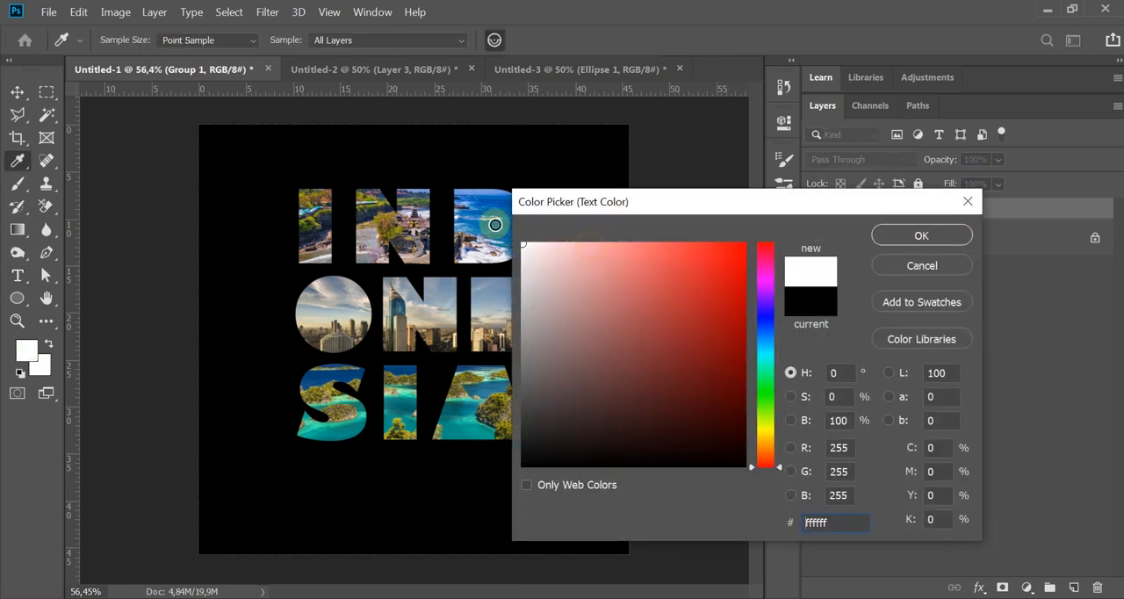
left_click(920, 235)
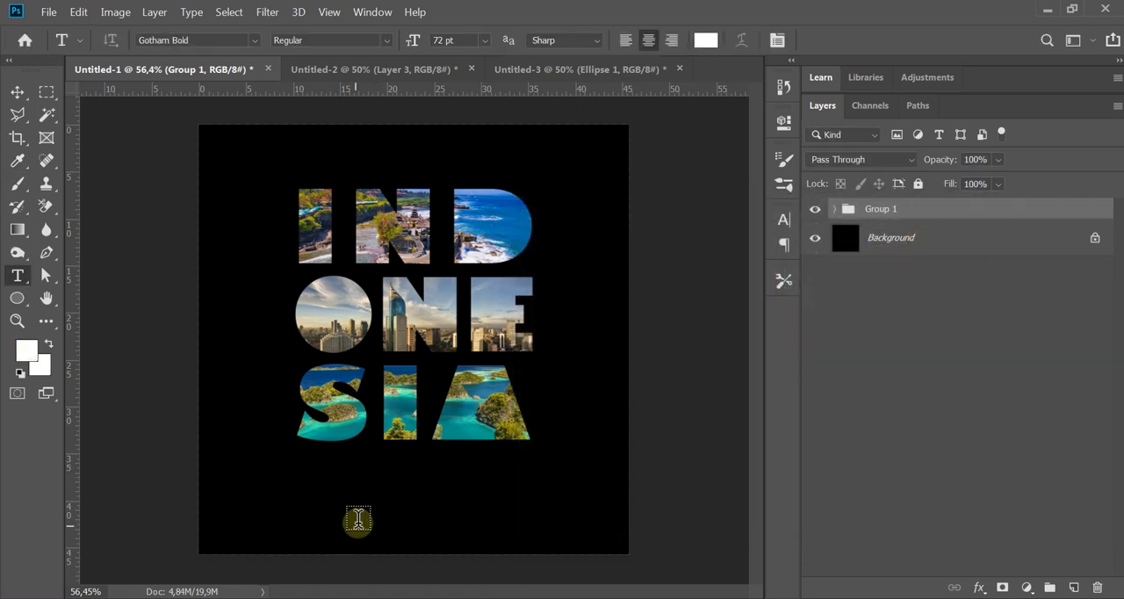
Step: Add the text "#dirumahaja" on the black area below the INDONESIA lettering
left_click(367, 502)
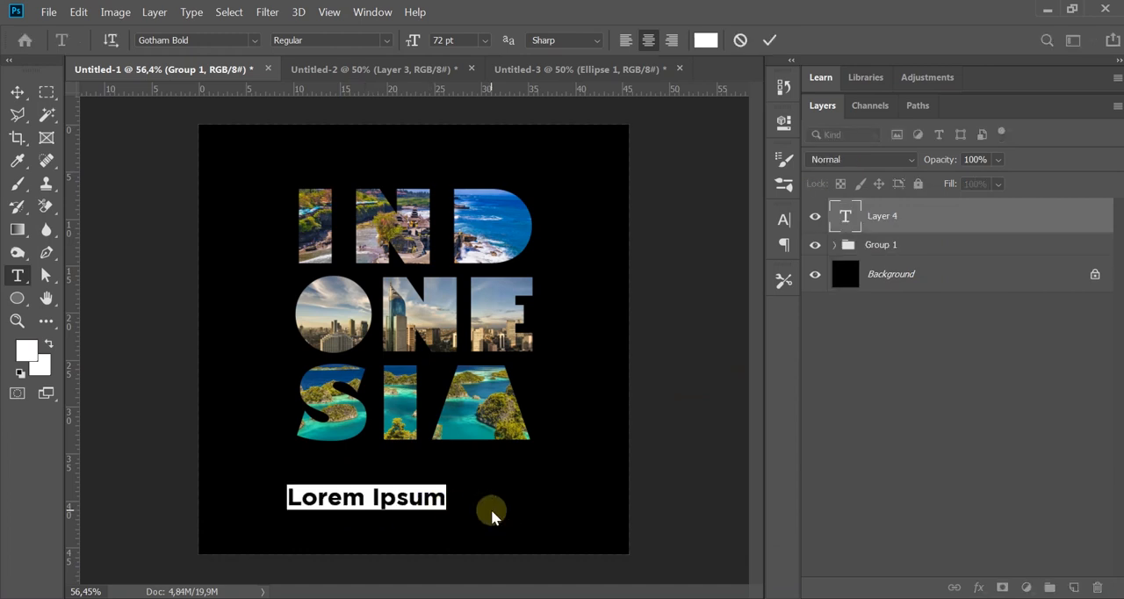
type("#dirumahaja")
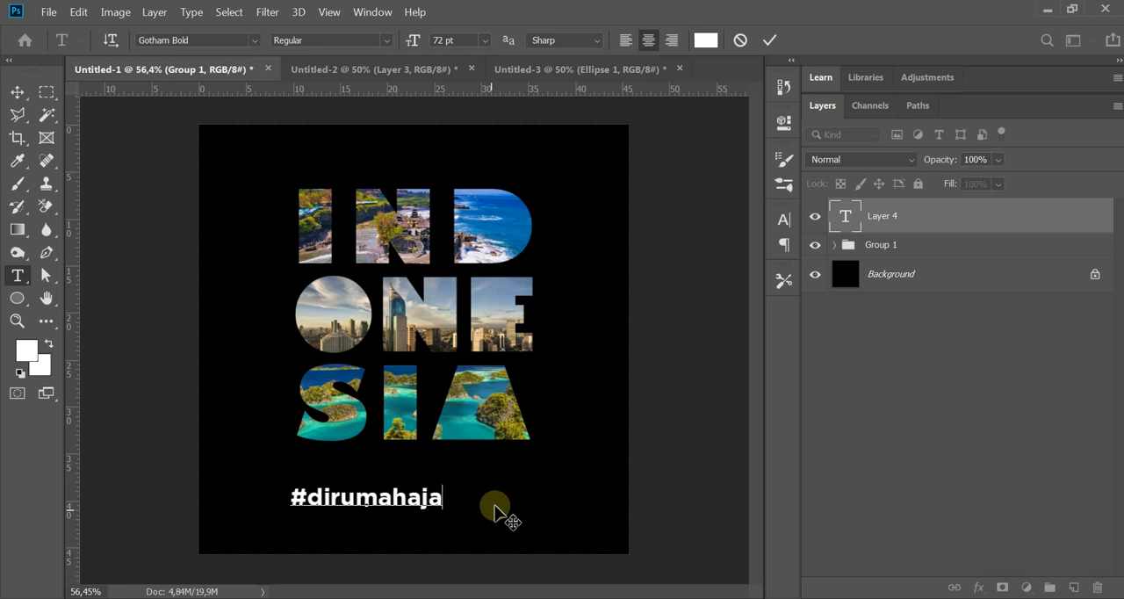
left_click(769, 39)
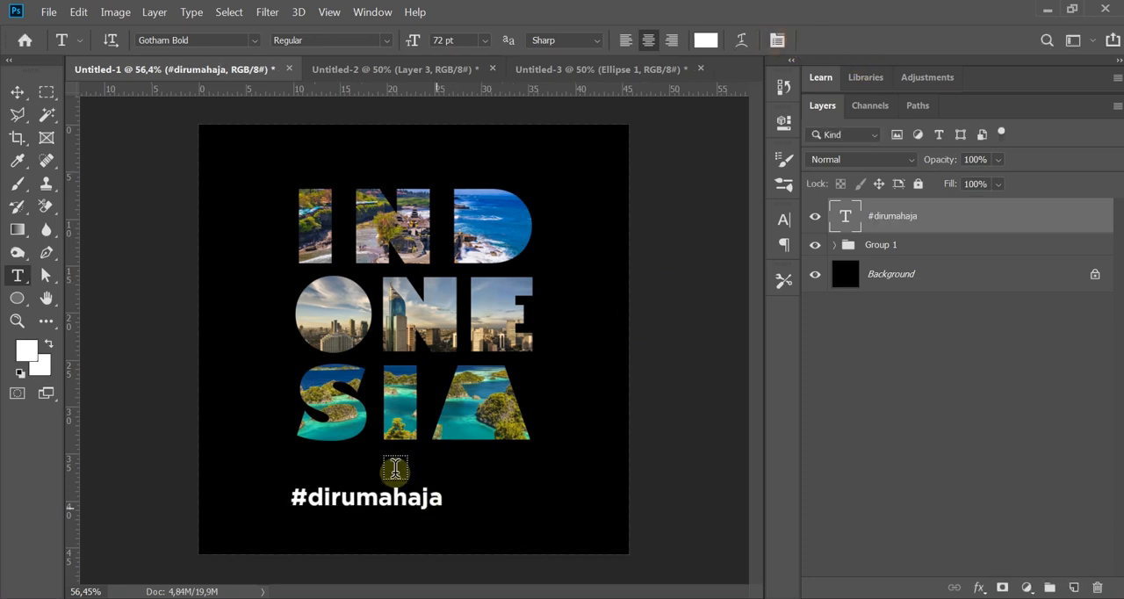
Step: Move the #dirumahaja text just under the SIA row, starting at its left edge, and scale it up to match the lettering's width
left_click(17, 92)
left_click_drag(394, 501, 407, 470)
key("ctrl")
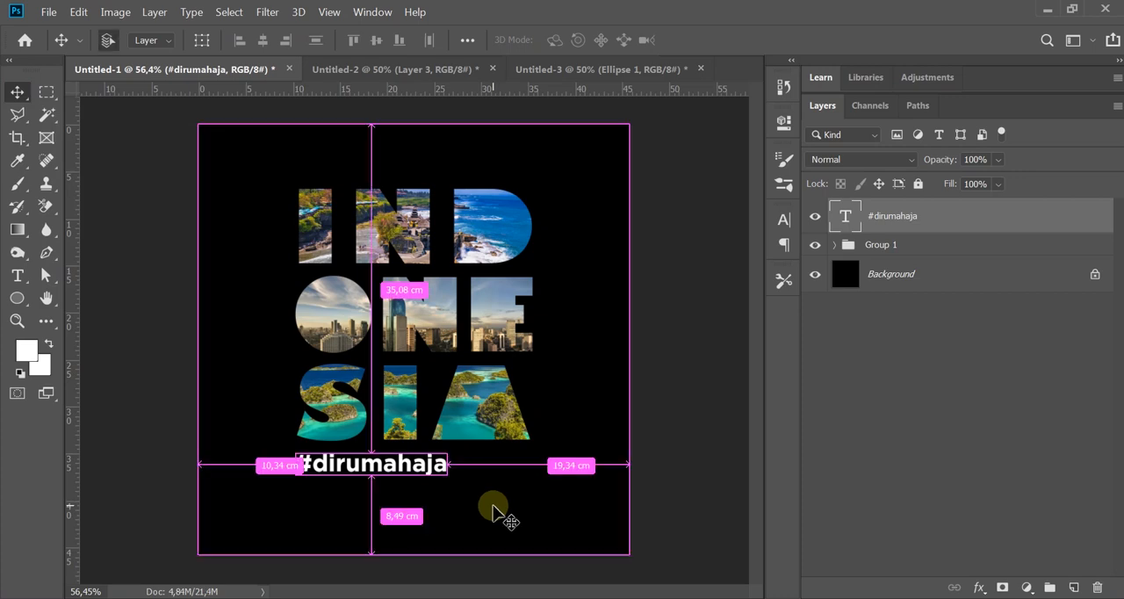
key("ctrl+t")
left_click_drag(449, 475, 530, 517)
key("Return")
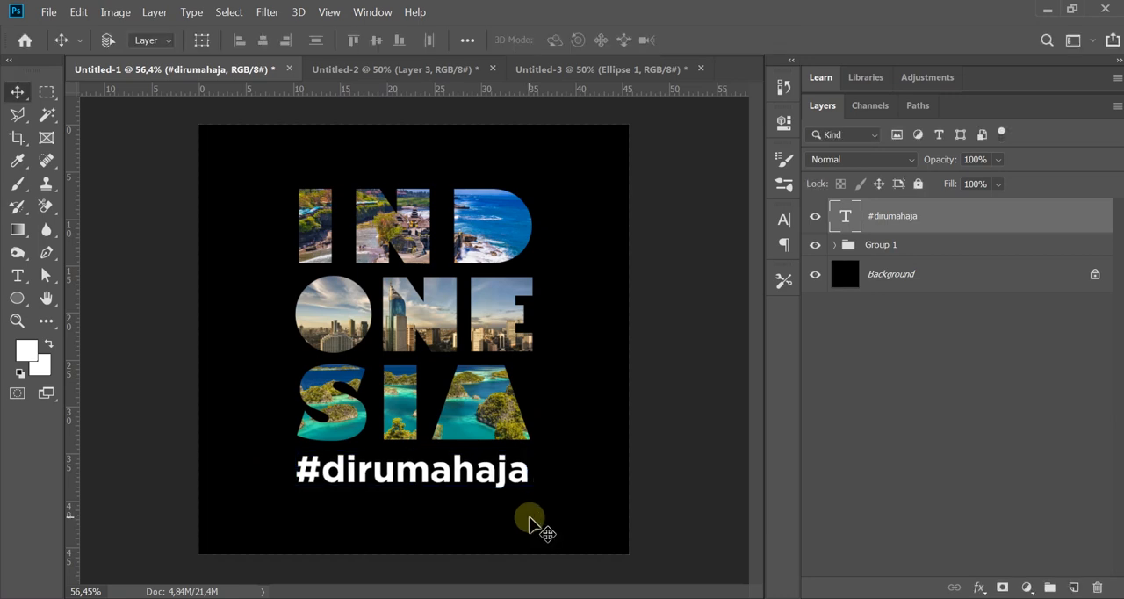